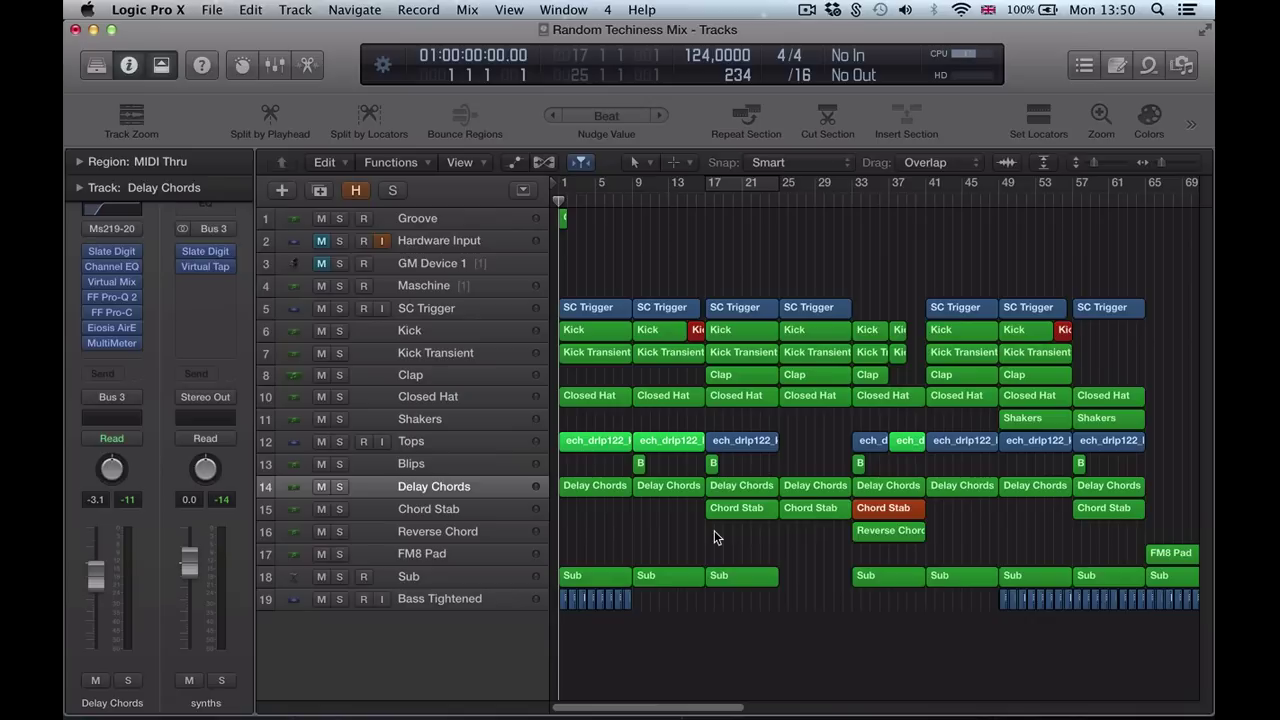
- Open the Mixer, start playback, and select the Kick, Closed Hat and Aux 4 strips
{"action": "key", "text": "super+2"}
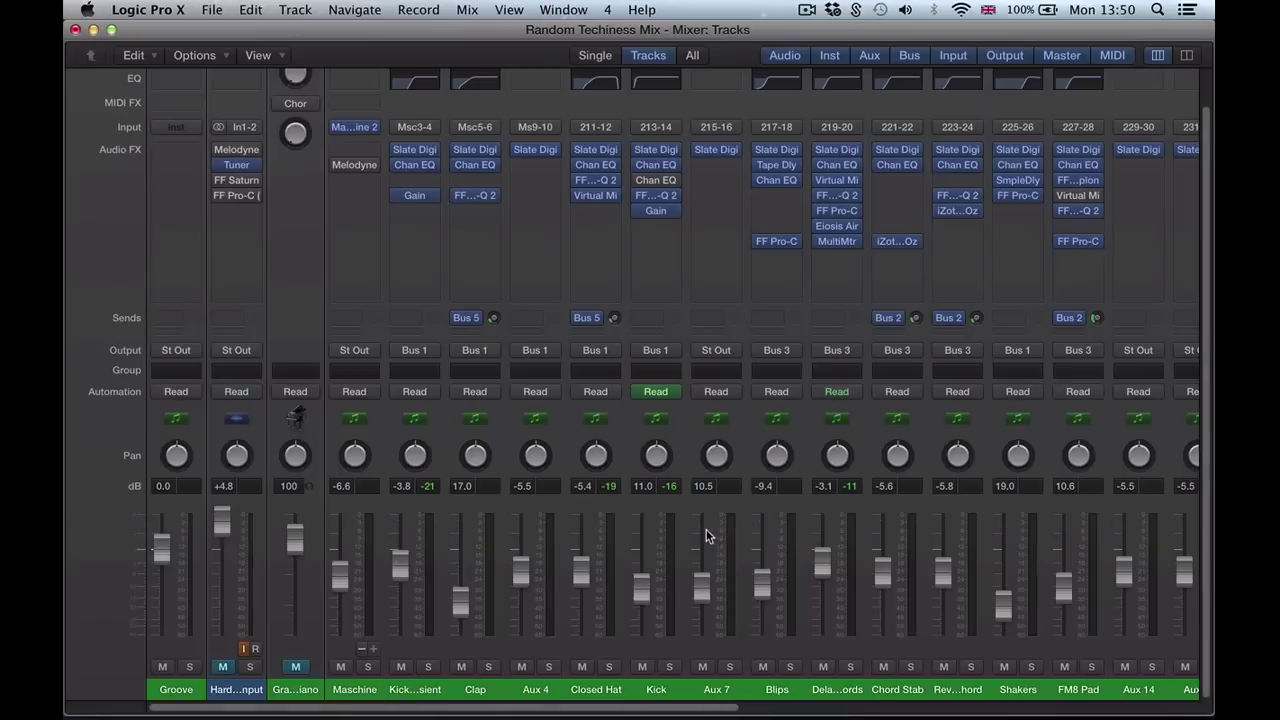
{"action": "key", "text": "space"}
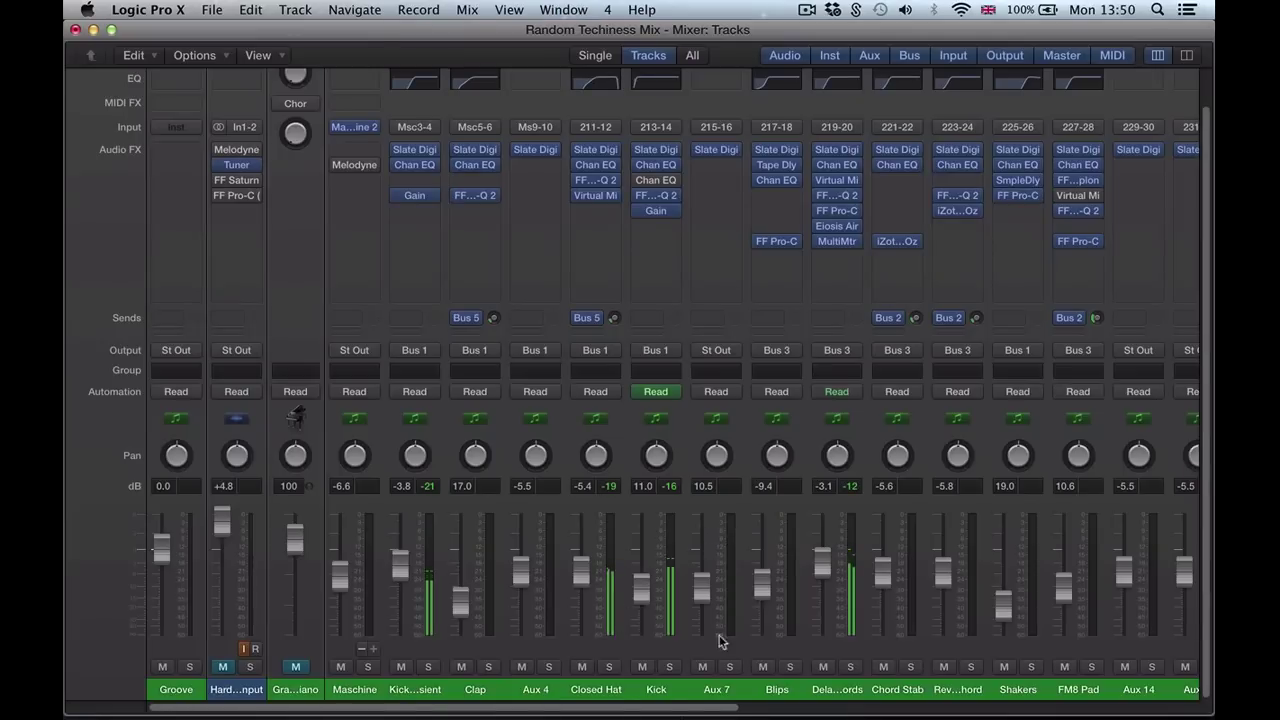
{"action": "left_click_drag", "start_coordinate": [671, 713], "coordinate": [806, 704]}
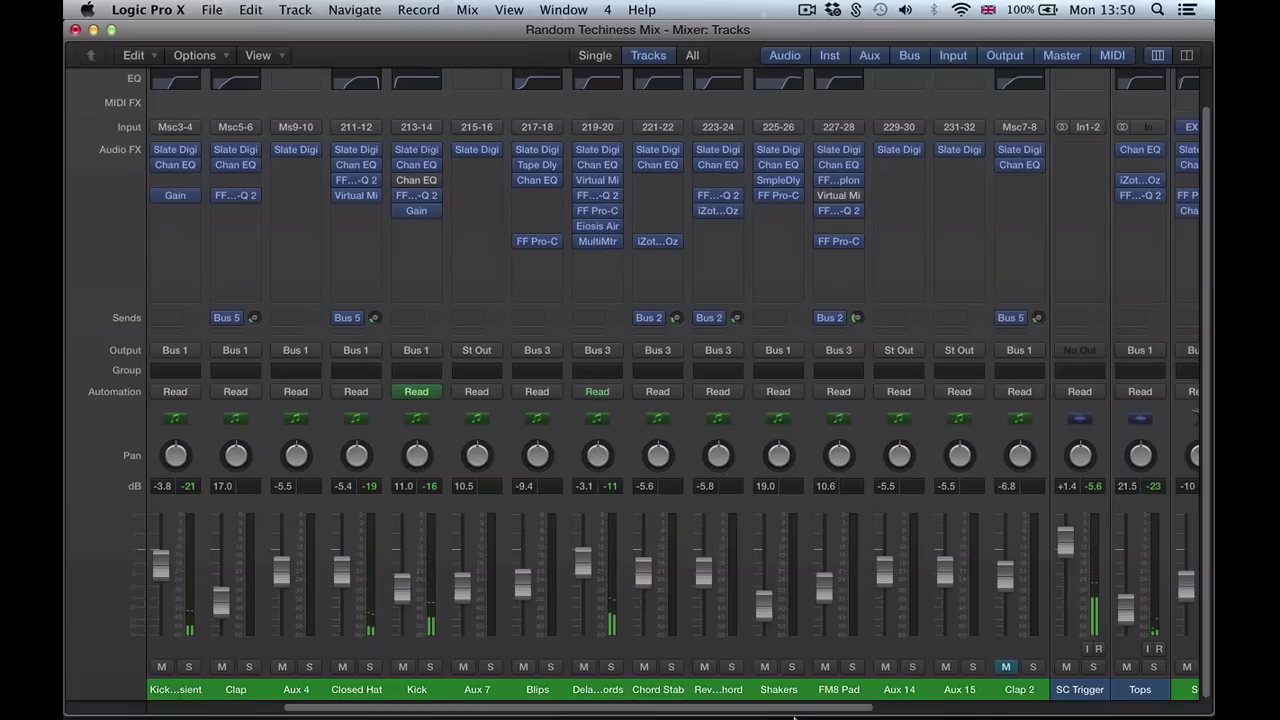
{"action": "left_click_drag", "start_coordinate": [797, 713], "coordinate": [1135, 707]}
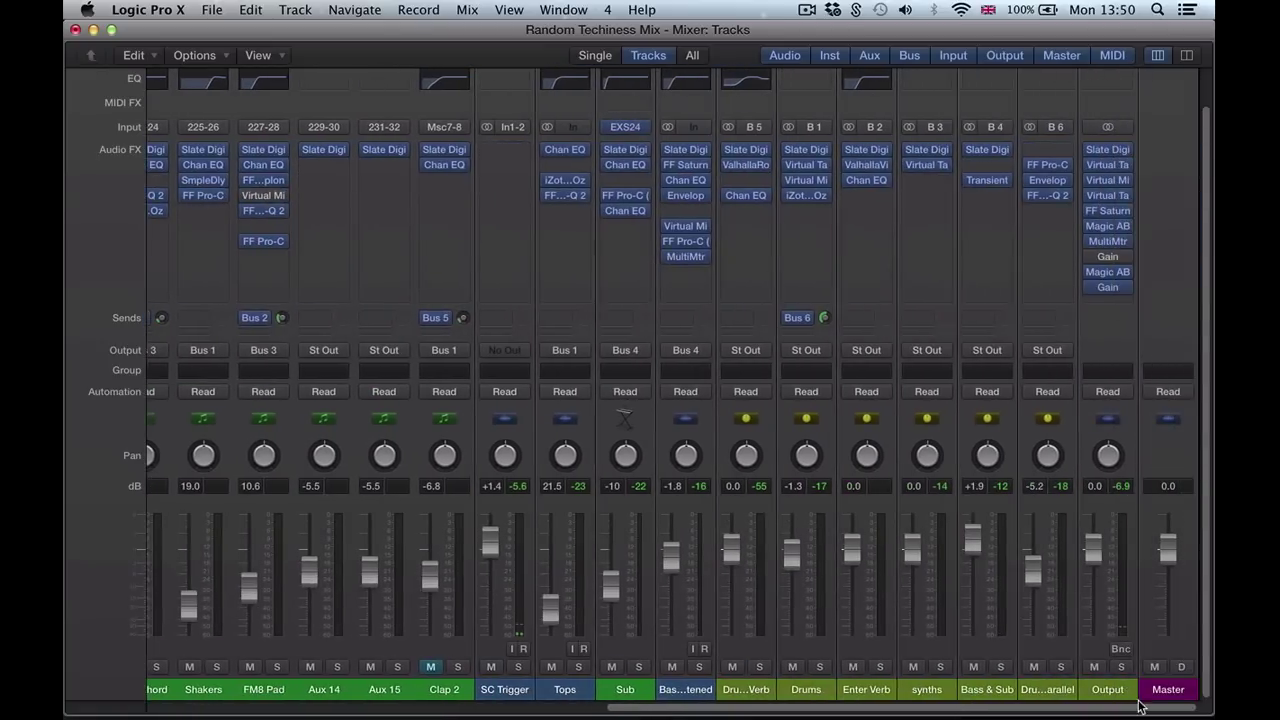
{"action": "left_click_drag", "start_coordinate": [1040, 708], "coordinate": [680, 688]}
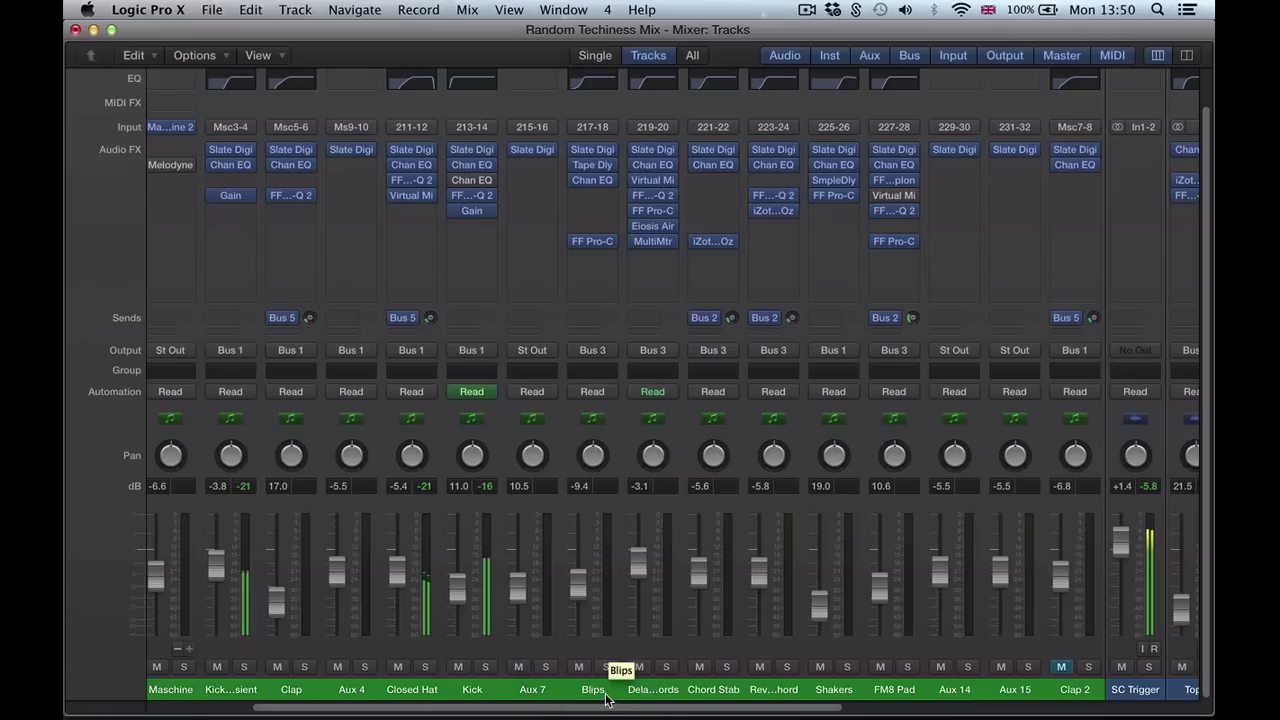
{"action": "left_click_drag", "start_coordinate": [486, 688], "coordinate": [355, 689]}
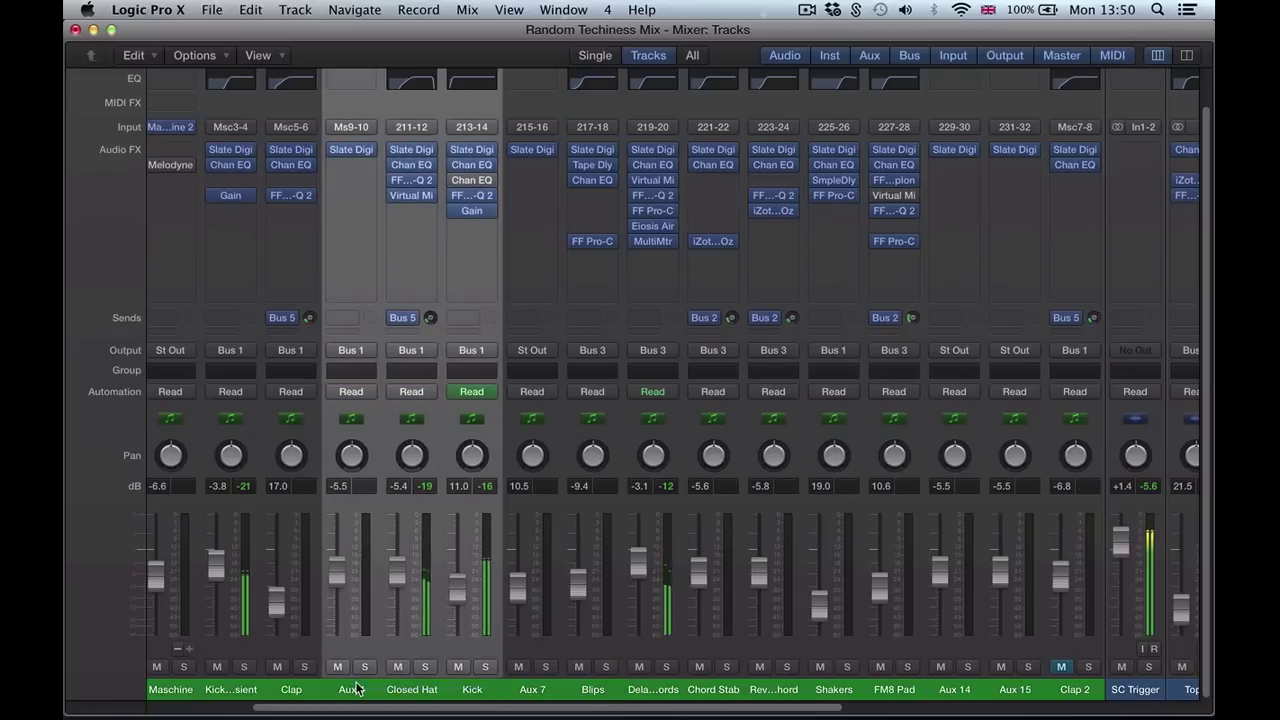
- Select Kick, Delay Chords, Closed Hat and Chord Stab together and raise their faders about 1.8 dB
{"action": "left_click", "coordinate": [405, 697]}
{"action": "left_click_drag", "start_coordinate": [475, 697], "coordinate": [530, 697]}
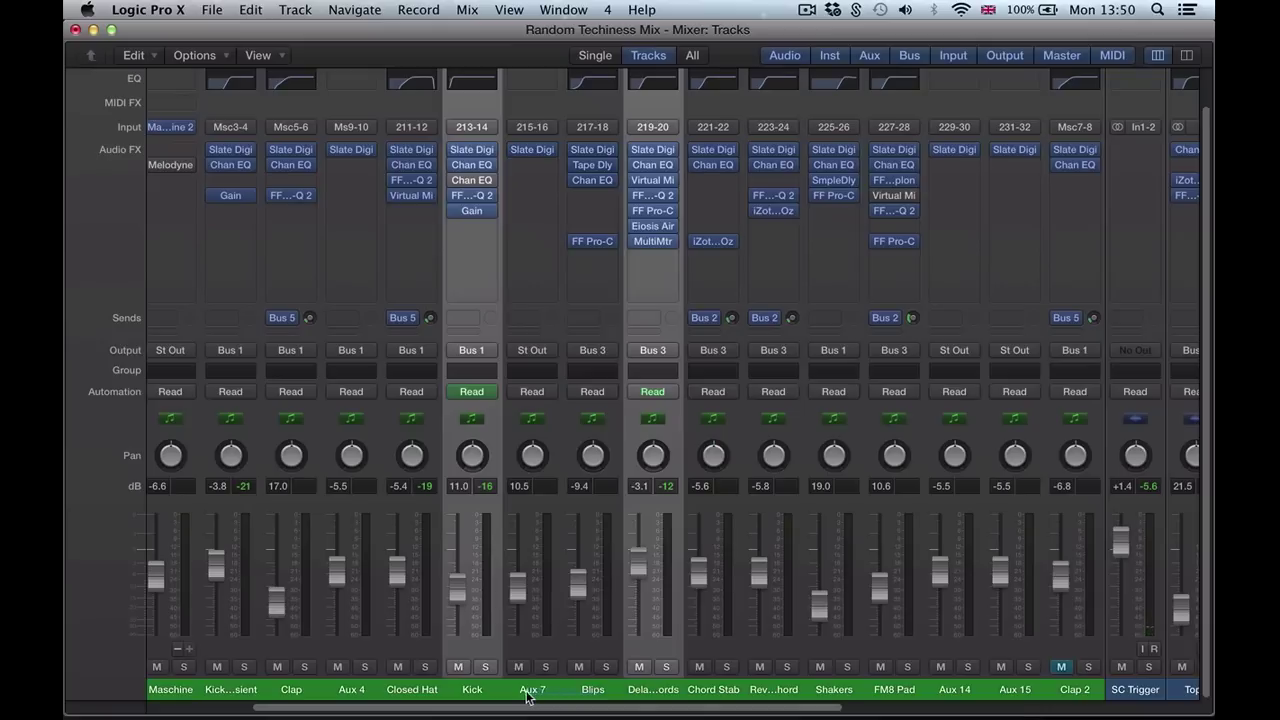
{"action": "left_click", "coordinate": [398, 690], "text": "super"}
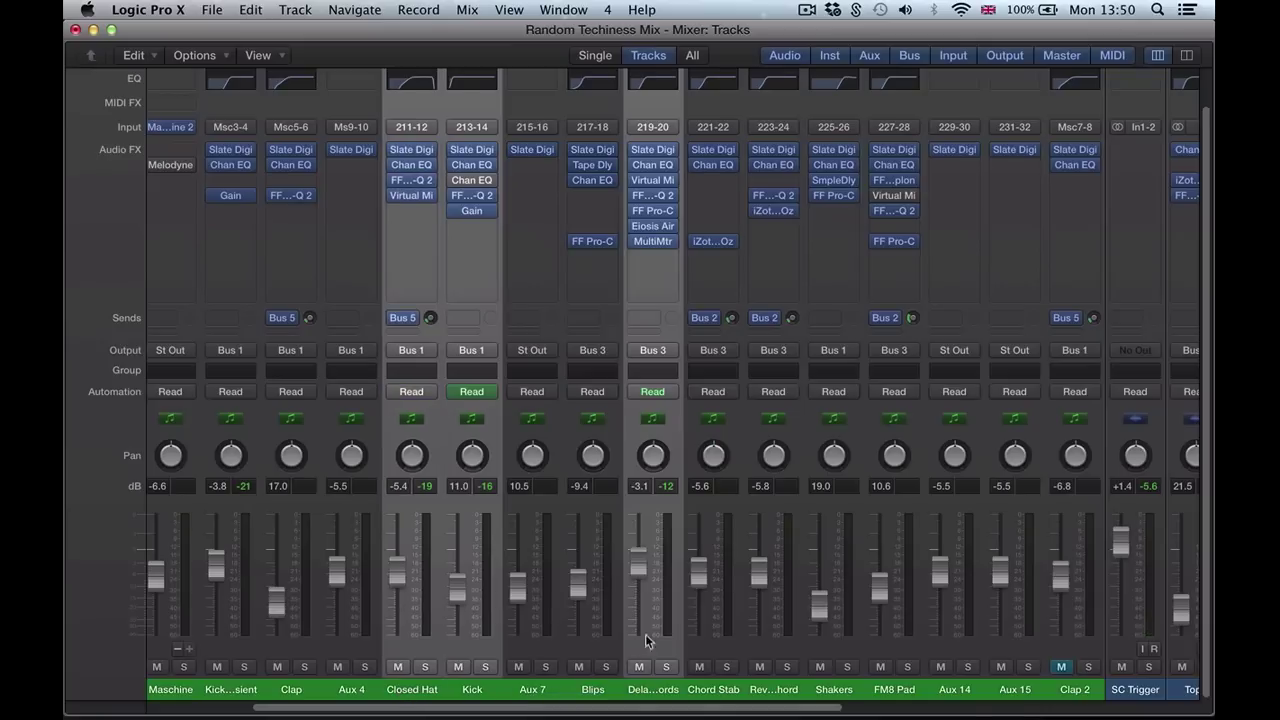
{"action": "left_click", "coordinate": [716, 694], "text": "super"}
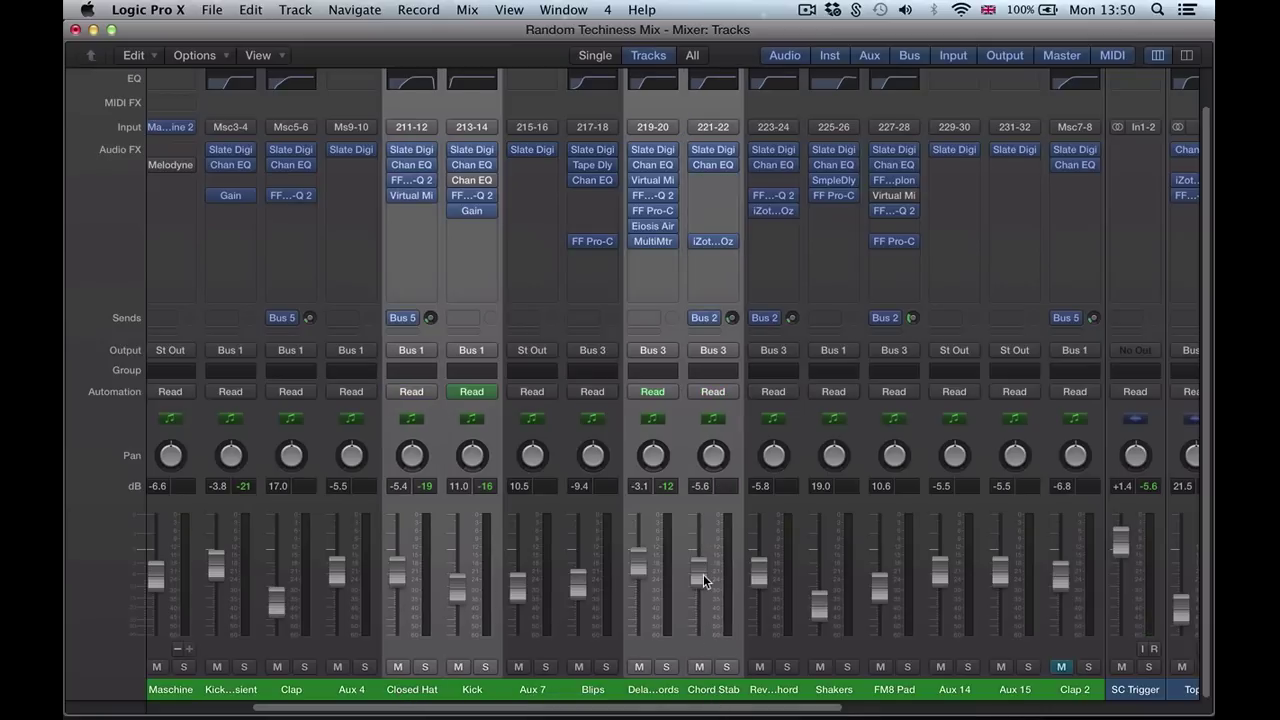
{"action": "key", "text": "space"}
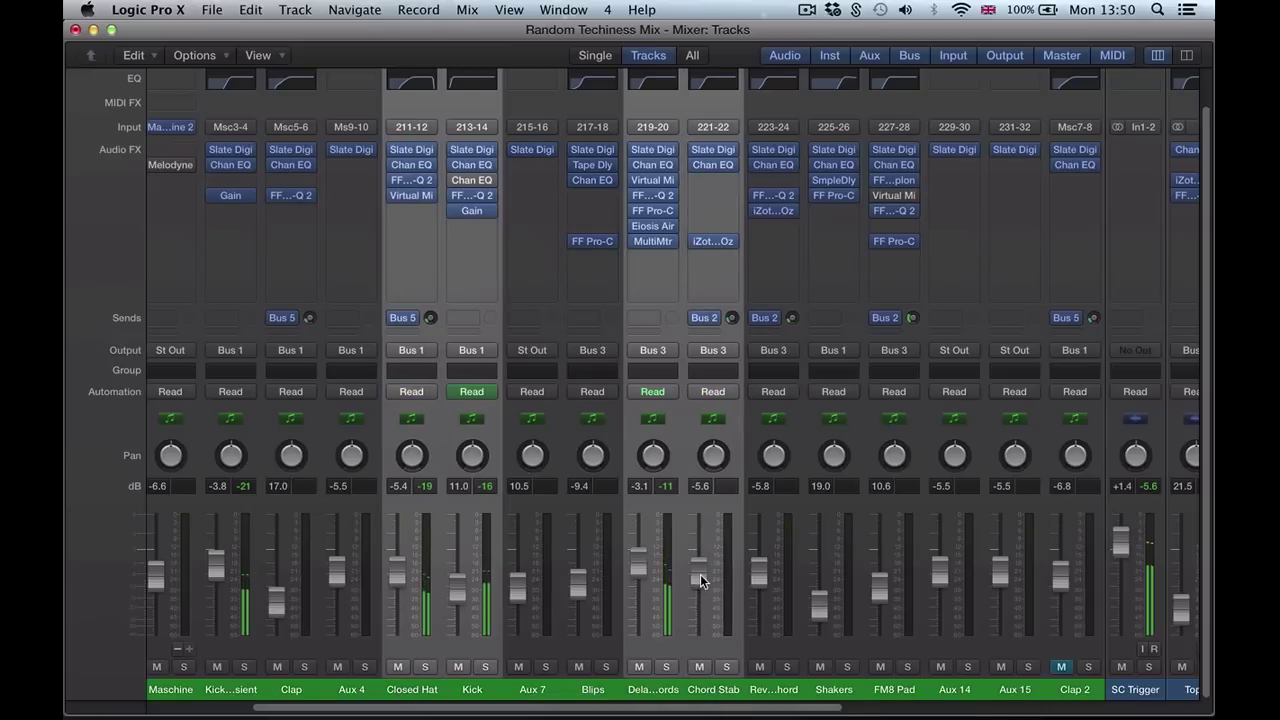
{"action": "mouse_move", "coordinate": [700, 576]}
{"action": "left_mouse_down"}
{"action": "mouse_move", "coordinate": [700, 550]}
{"action": "mouse_move", "coordinate": [698, 564]}
{"action": "left_mouse_up"}
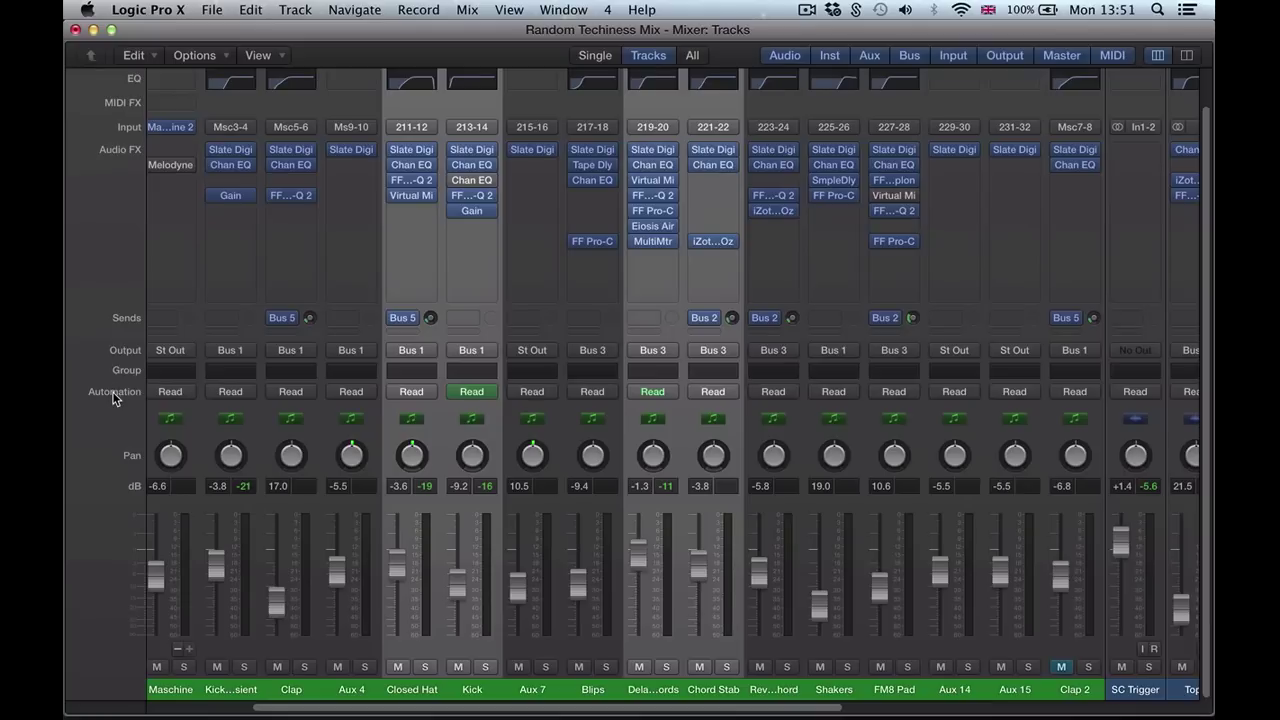
- Turn on View > Channel Strip Components > VCA so every strip shows a VCA slot
{"action": "left_click", "coordinate": [654, 370]}
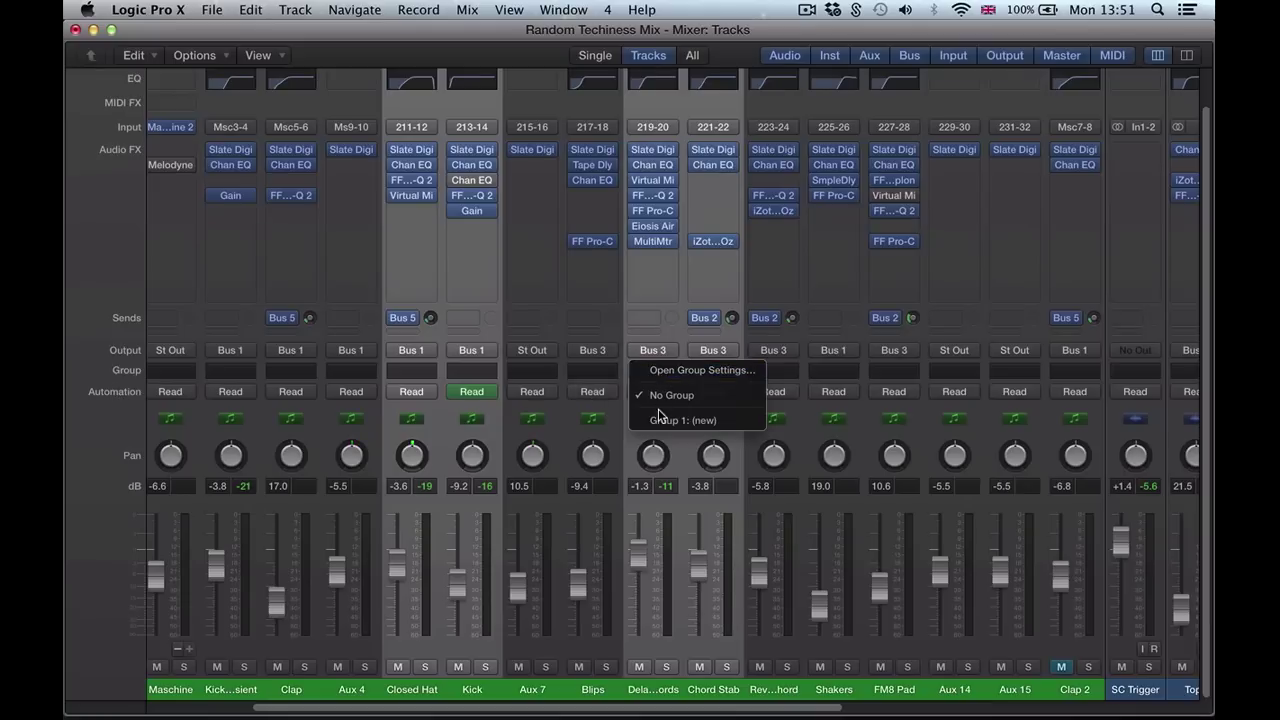
{"action": "left_click", "coordinate": [665, 420]}
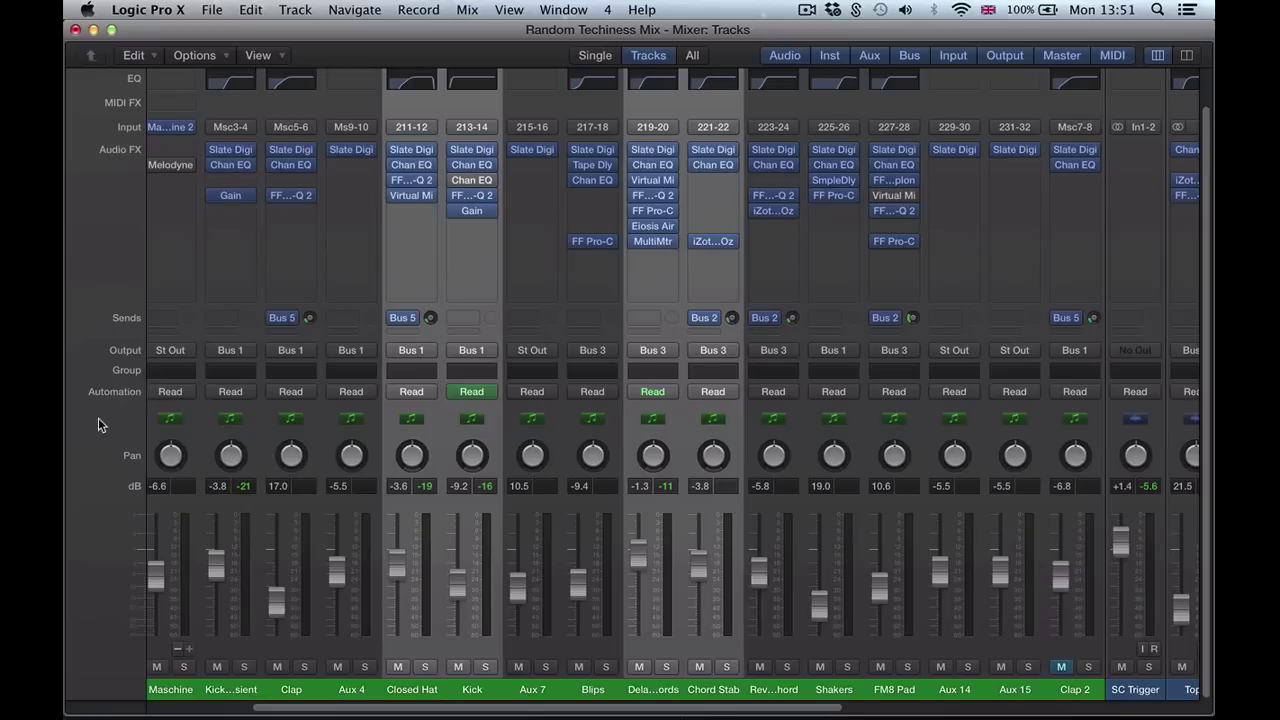
{"action": "left_click", "coordinate": [275, 60]}
{"action": "mouse_move", "coordinate": [310, 229]}
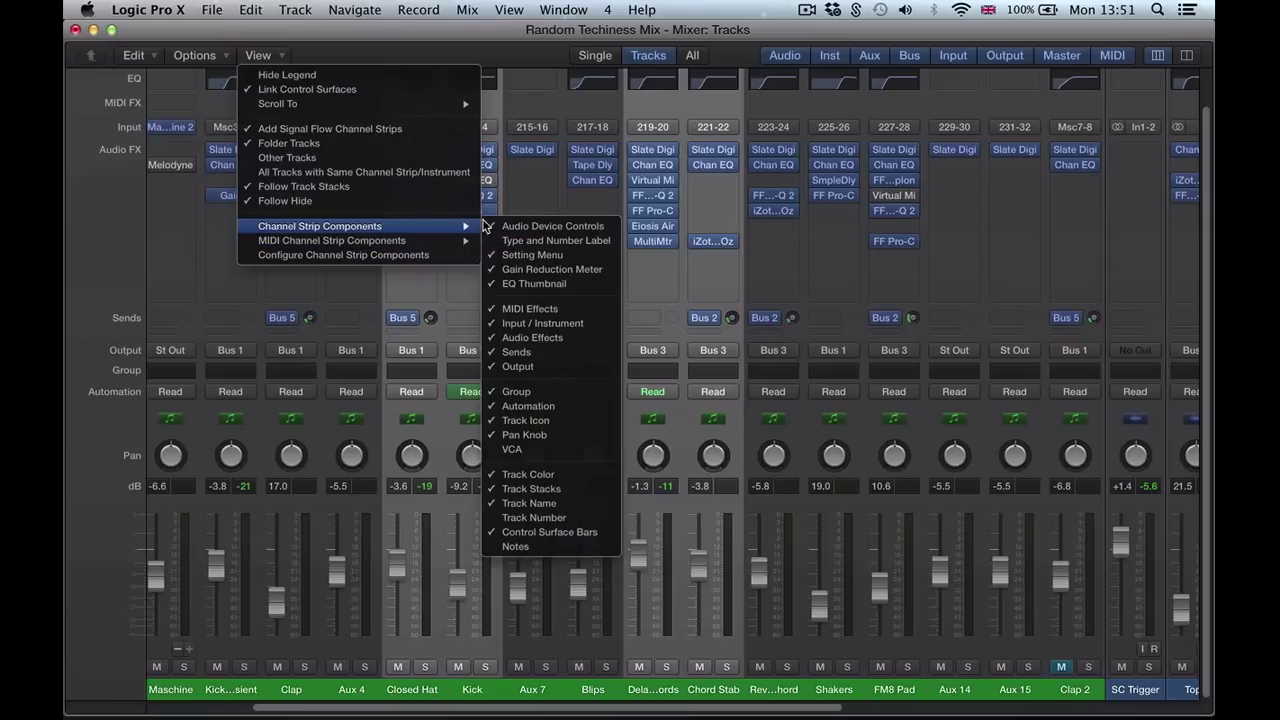
{"action": "left_click", "coordinate": [498, 454]}
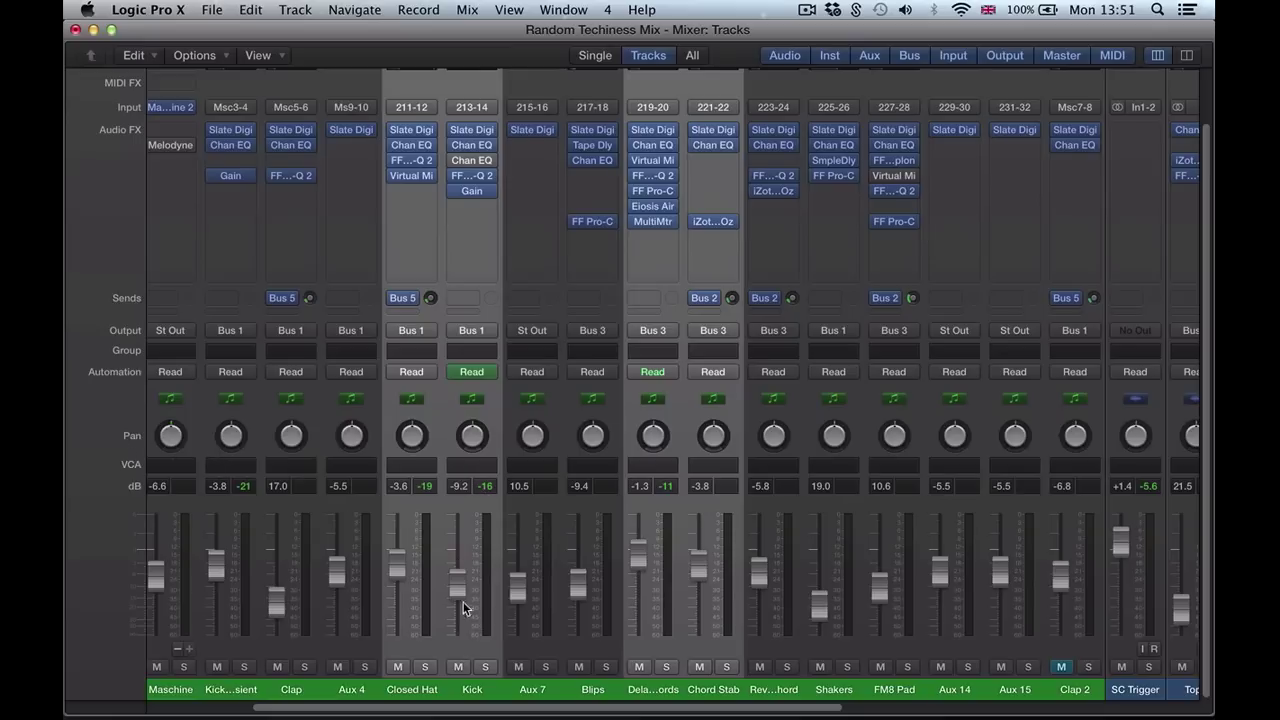
- Create VCA 1 for the four selected strips and lower its fader to -1.5 dB
{"action": "left_click", "coordinate": [466, 463]}
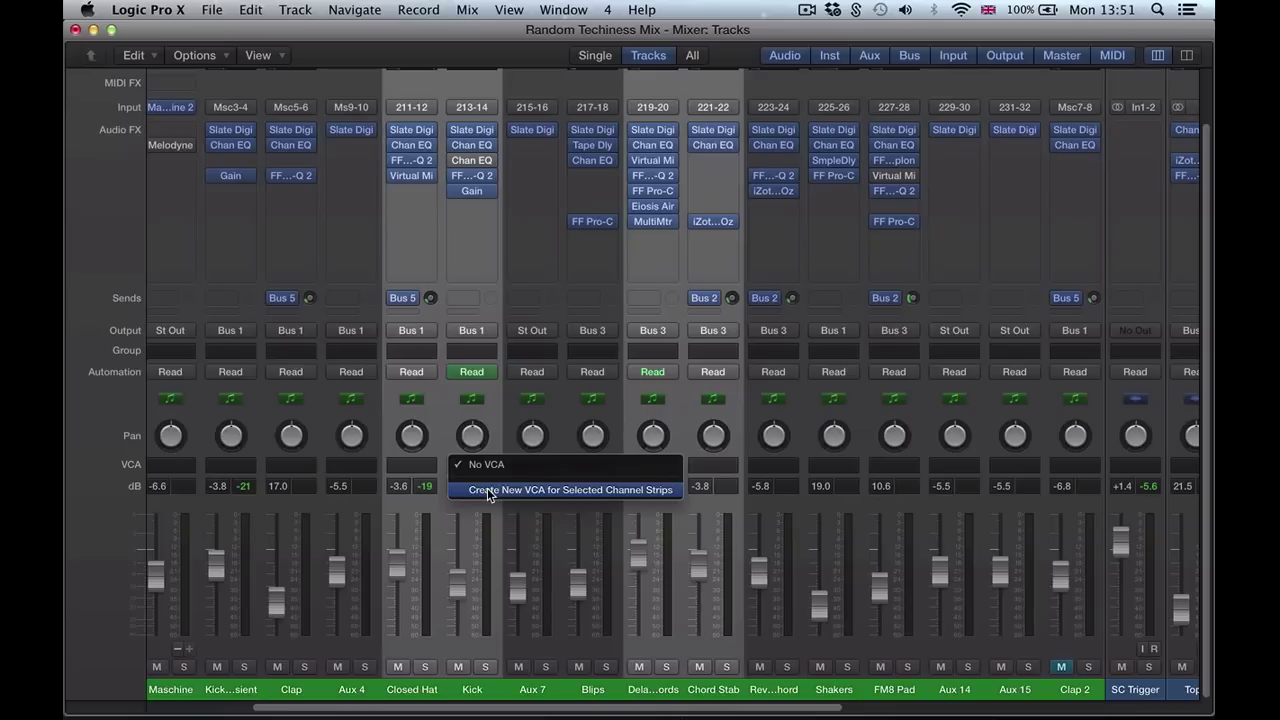
{"action": "left_click", "coordinate": [487, 490]}
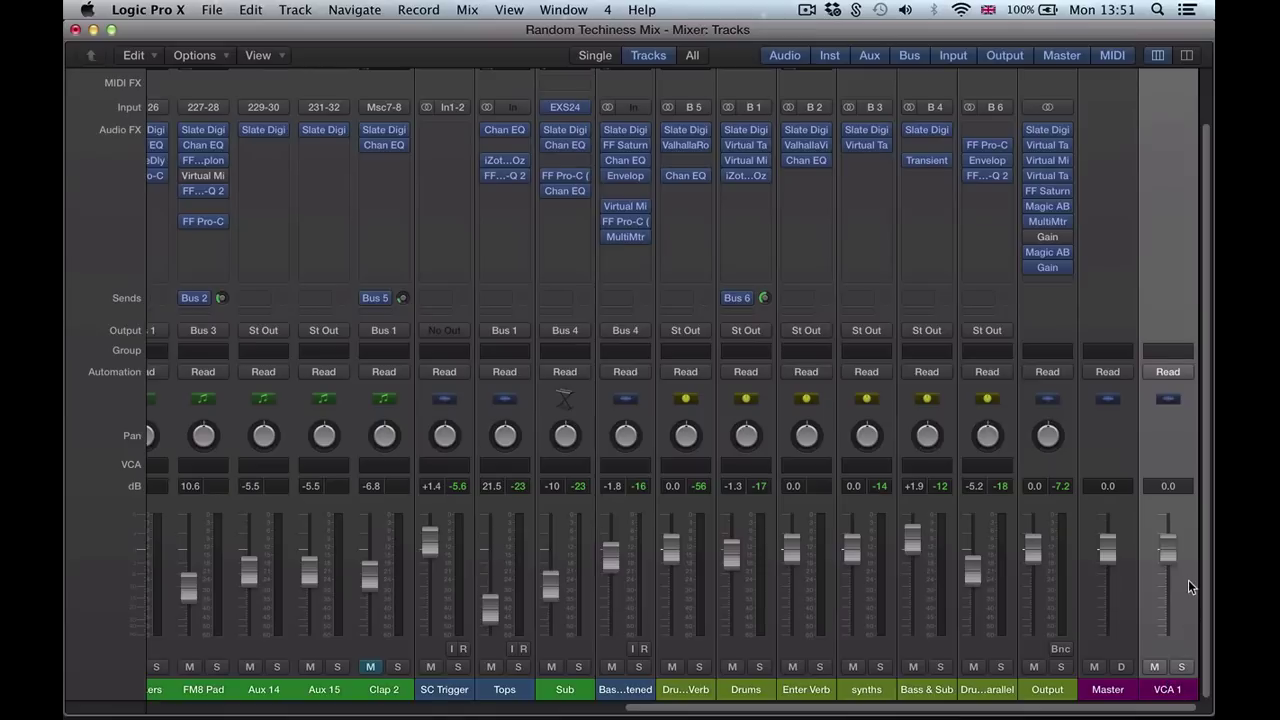
{"action": "key", "text": "space"}
{"action": "mouse_move", "coordinate": [1168, 550]}
{"action": "left_mouse_down"}
{"action": "mouse_move", "coordinate": [1168, 640]}
{"action": "mouse_move", "coordinate": [1168, 558]}
{"action": "left_mouse_up"}
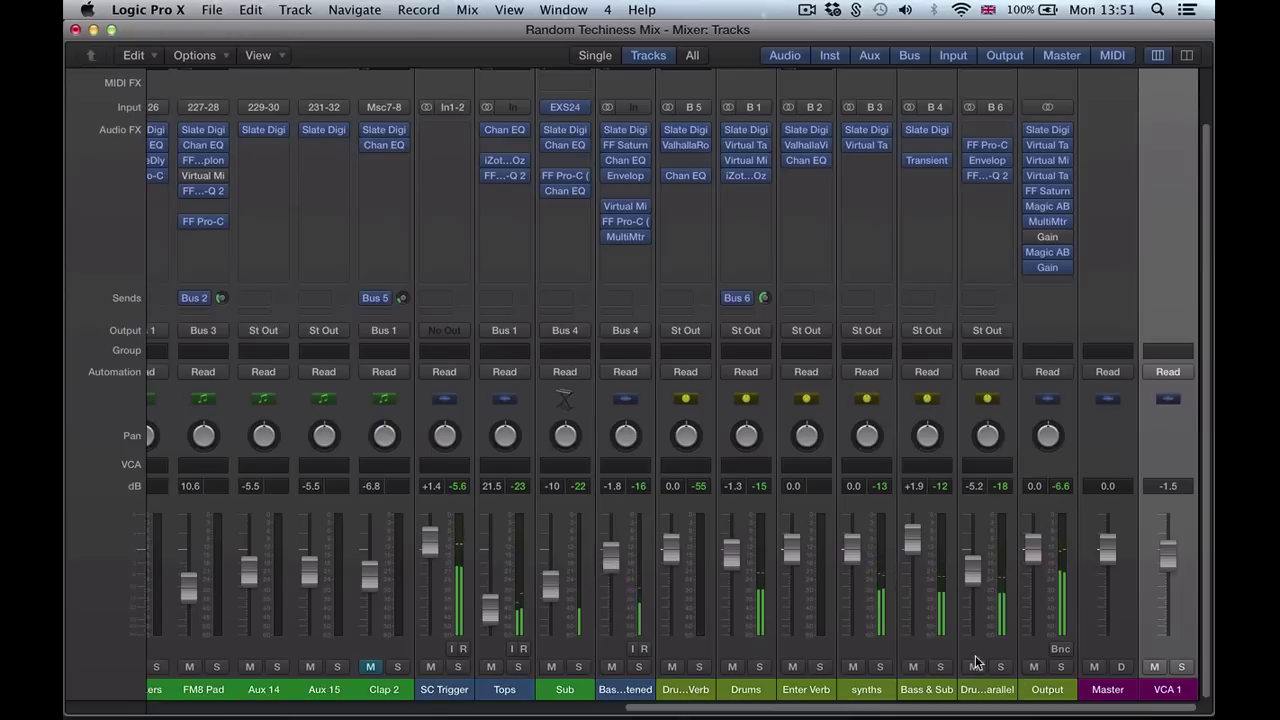
{"action": "left_click", "coordinate": [681, 690]}
{"action": "left_click", "coordinate": [703, 466]}
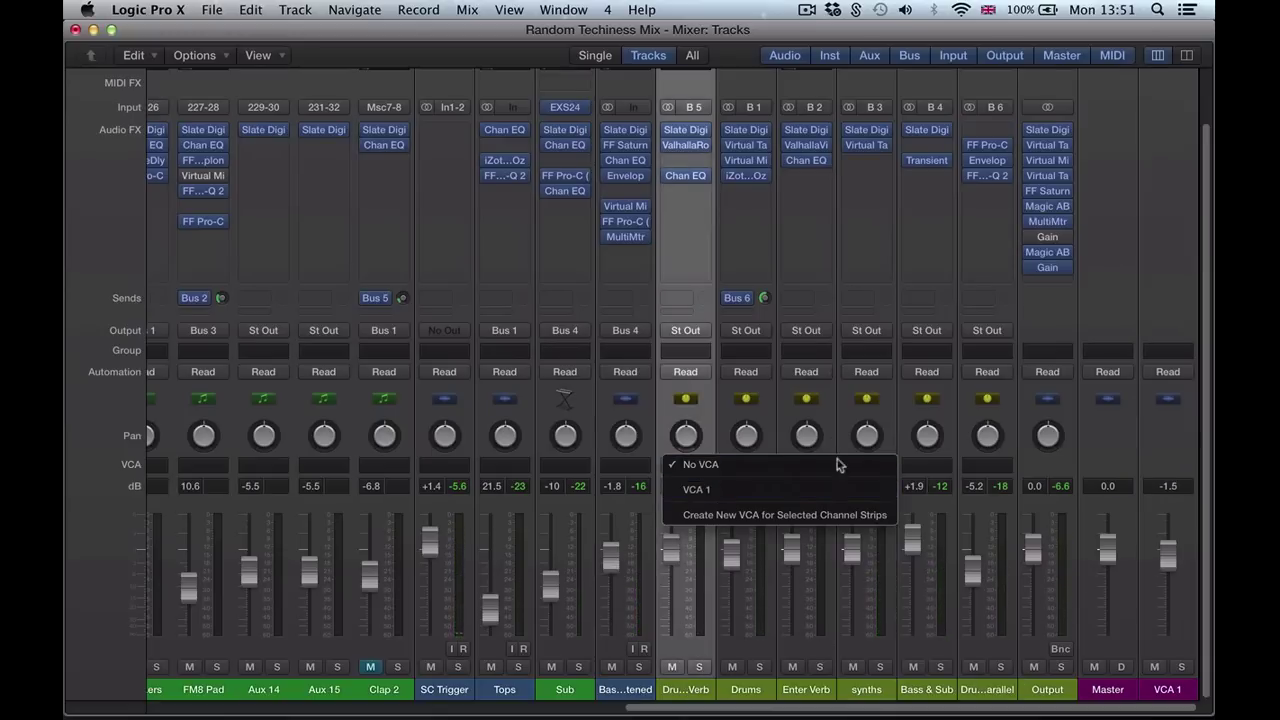
{"action": "left_click", "coordinate": [1090, 687]}
{"action": "mouse_move", "coordinate": [1155, 708]}
{"action": "left_mouse_down"}
{"action": "mouse_move", "coordinate": [1045, 710]}
{"action": "mouse_move", "coordinate": [1180, 709]}
{"action": "left_mouse_up"}
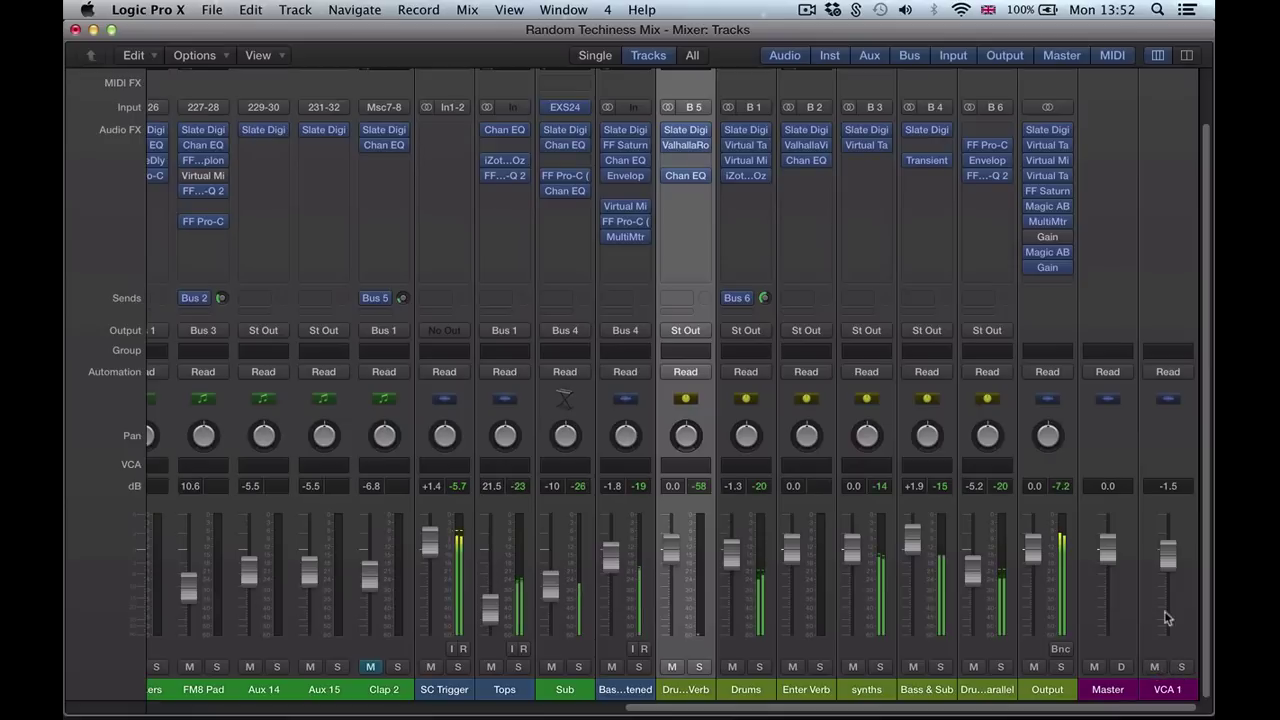
{"action": "left_click", "coordinate": [1155, 667]}
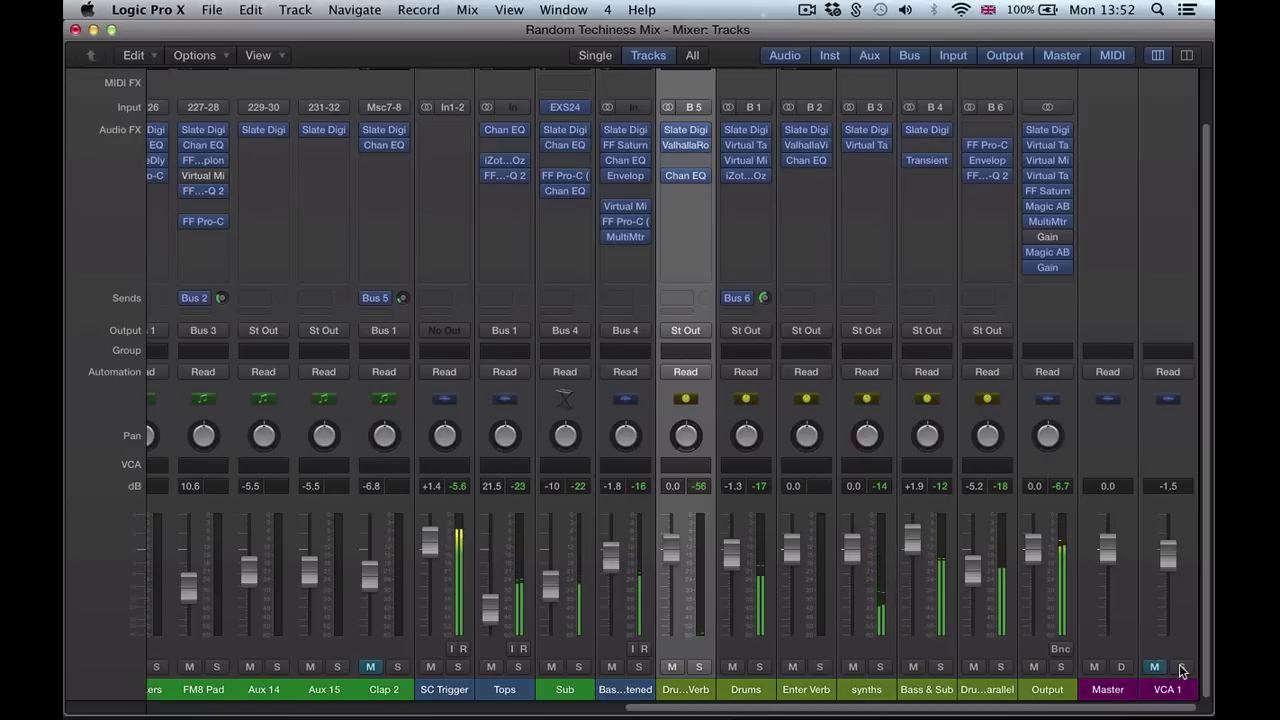
{"action": "left_click", "coordinate": [1155, 667]}
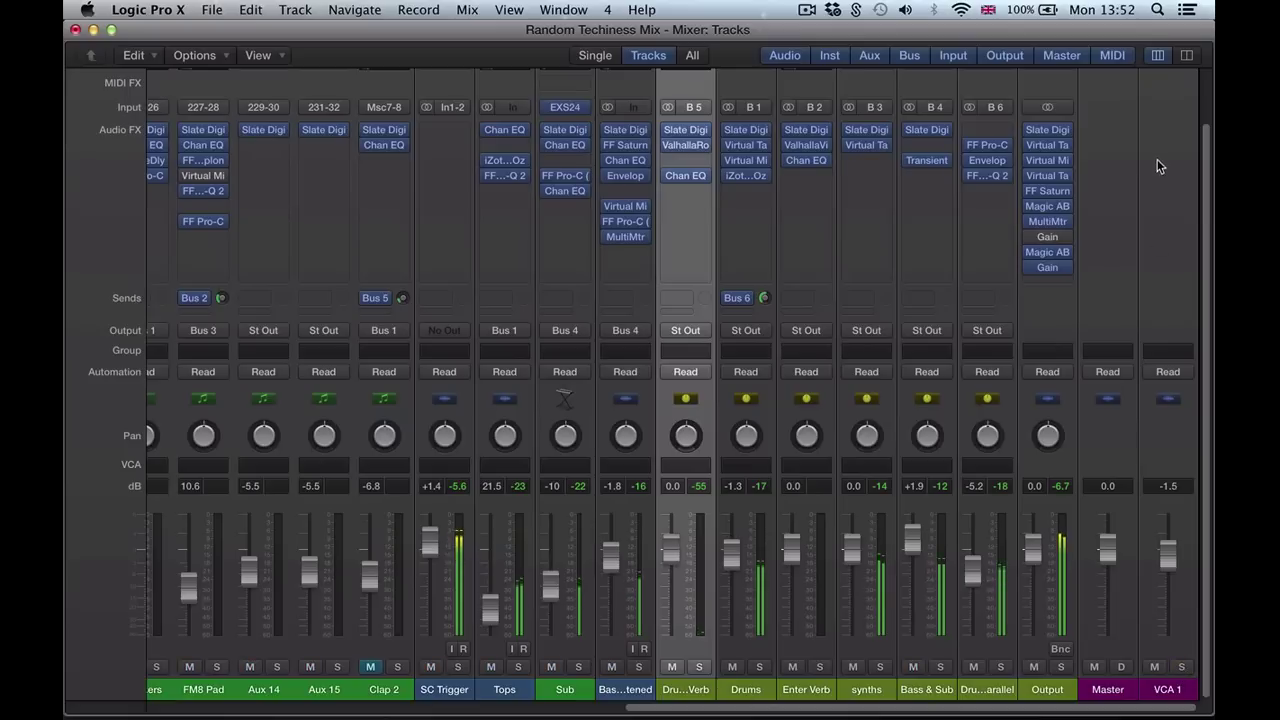
{"action": "left_click_drag", "start_coordinate": [1073, 710], "coordinate": [691, 710]}
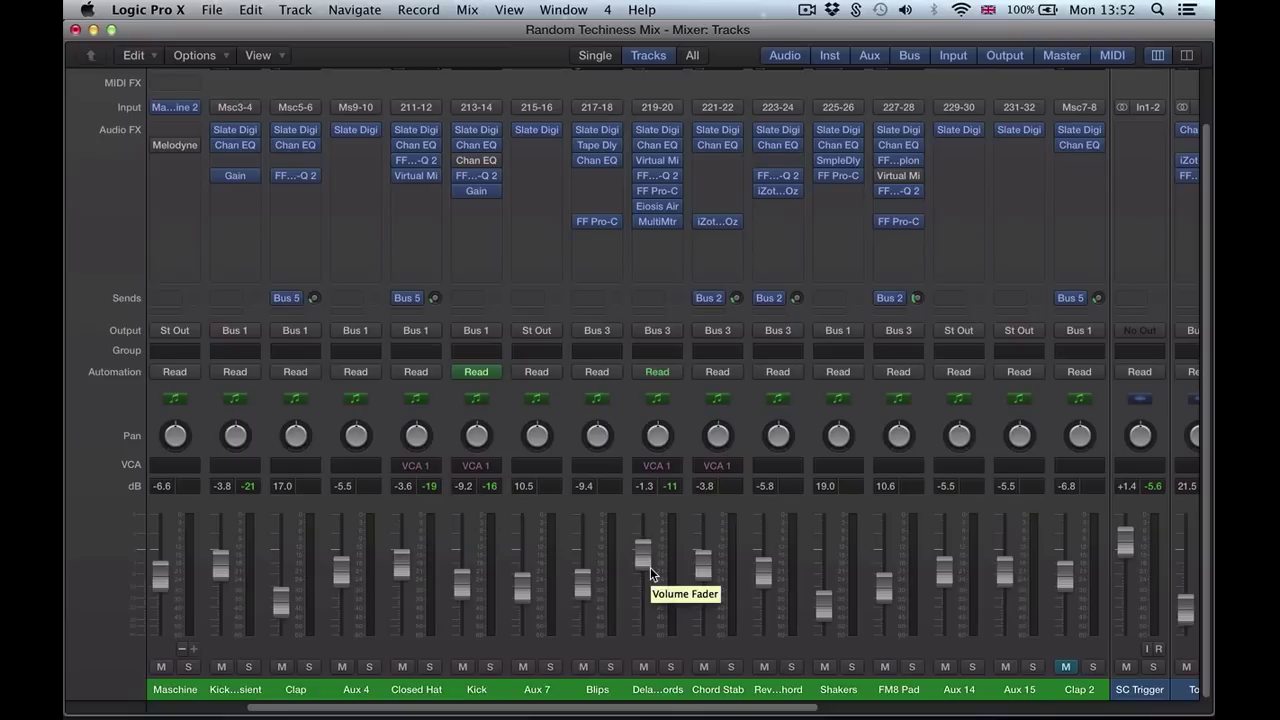
- Confirm the Delay Chords strip stays assigned to VCA 1
{"action": "left_click", "coordinate": [659, 467]}
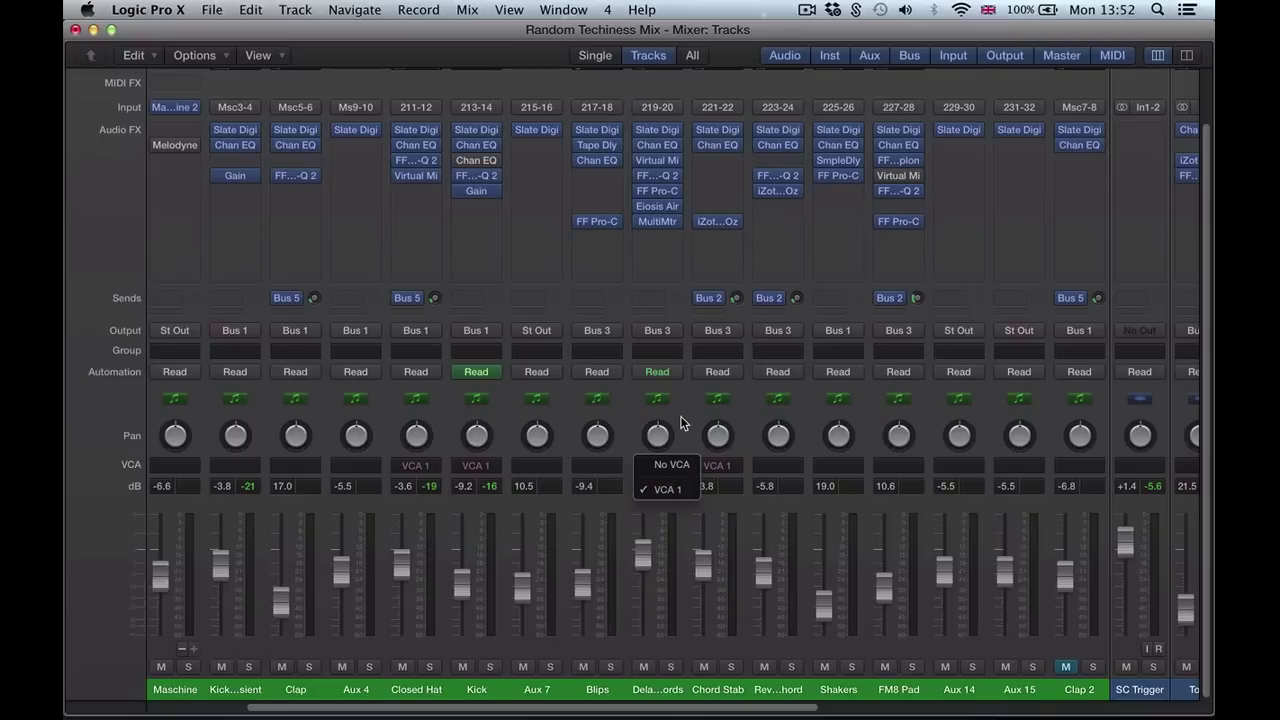
{"action": "left_click", "coordinate": [667, 489]}
{"action": "left_click_drag", "start_coordinate": [774, 707], "coordinate": [1172, 708]}
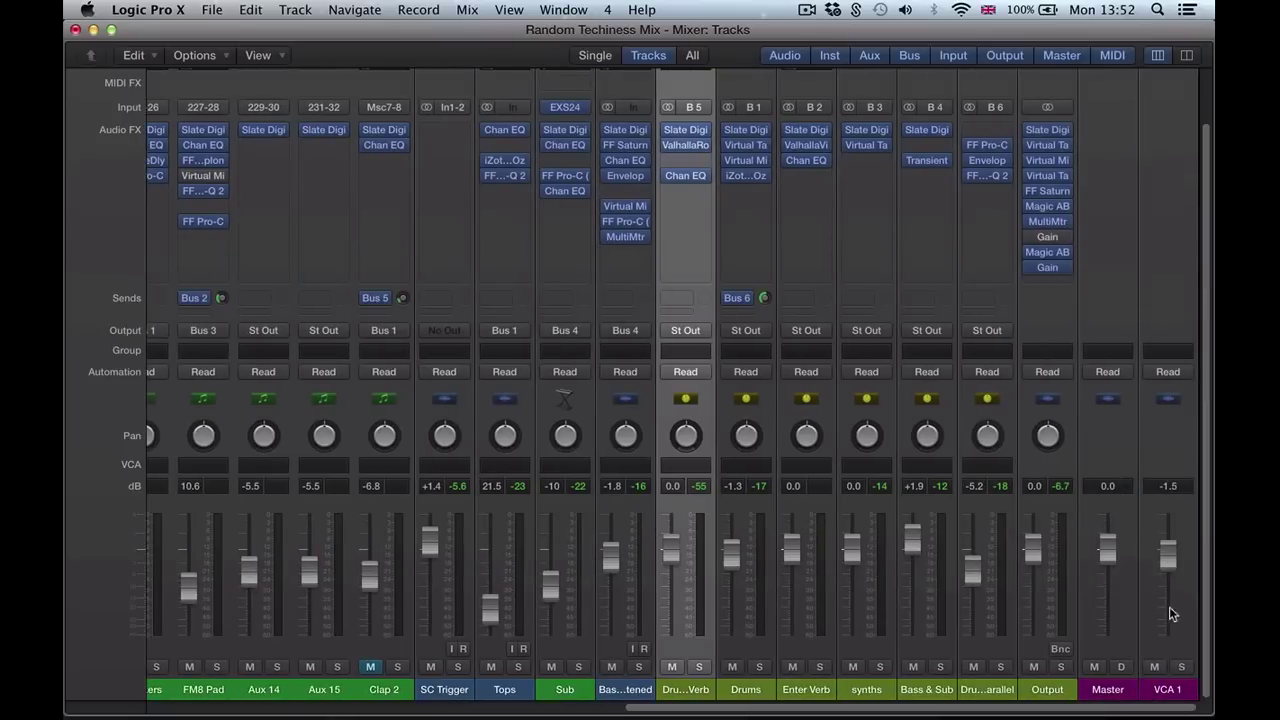
- Create an arrangement track for the VCA 1 strip via Options > Create Tracks for Selected Channel Strips
{"action": "left_click", "coordinate": [1147, 577]}
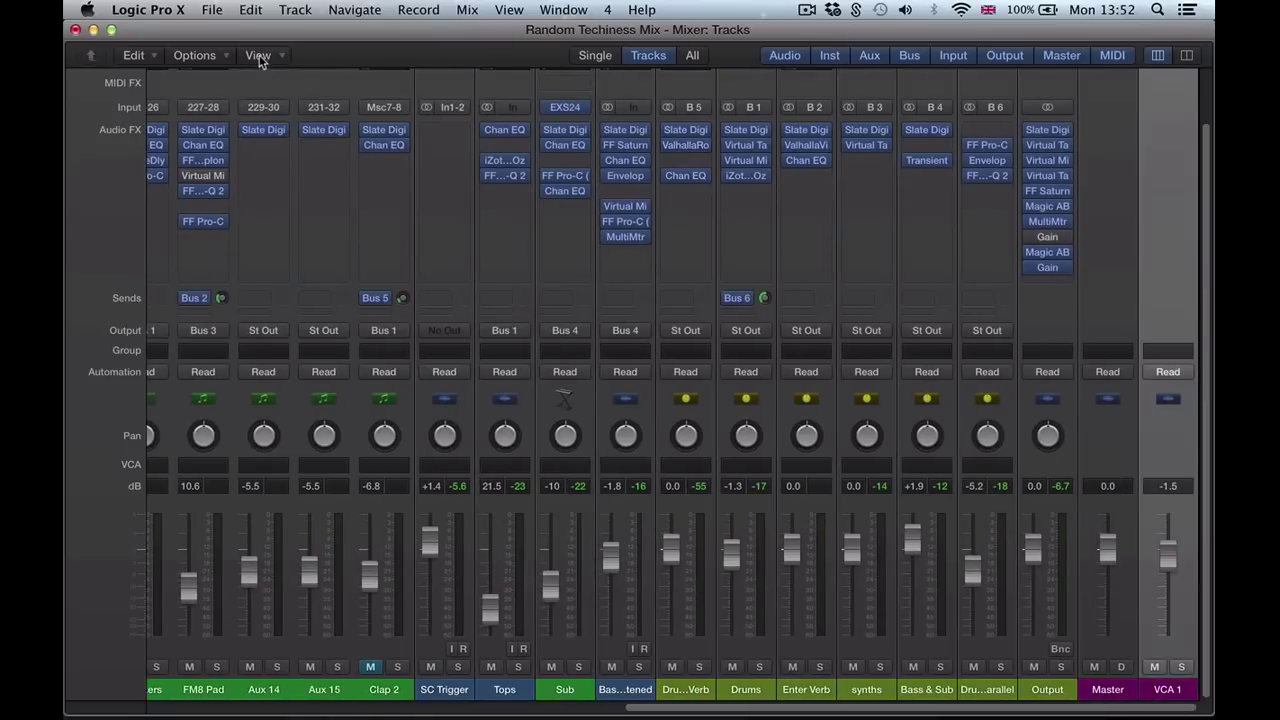
{"action": "left_click", "coordinate": [195, 55]}
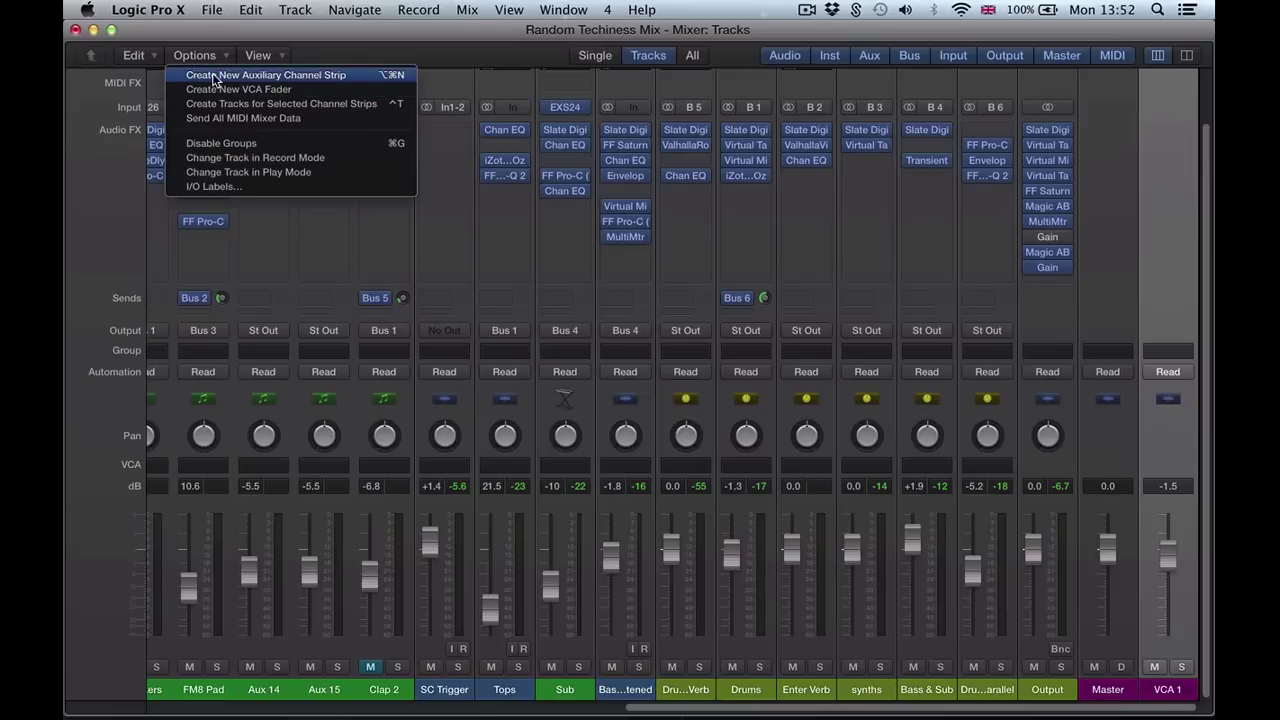
{"action": "left_click", "coordinate": [195, 38]}
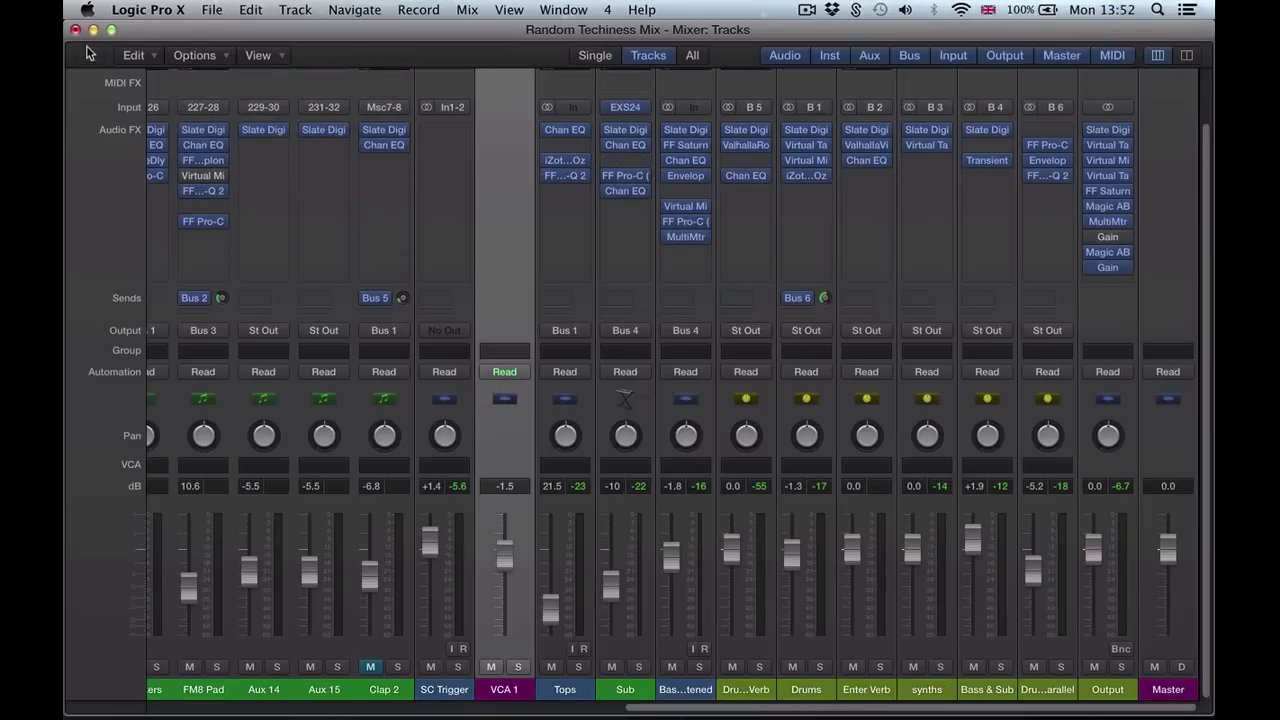
- Delete the VCA 1 track from the arrangement and bring the Mixer back
{"action": "left_click_drag", "start_coordinate": [140, 33], "coordinate": [1008, 263]}
{"action": "left_click", "coordinate": [448, 375]}
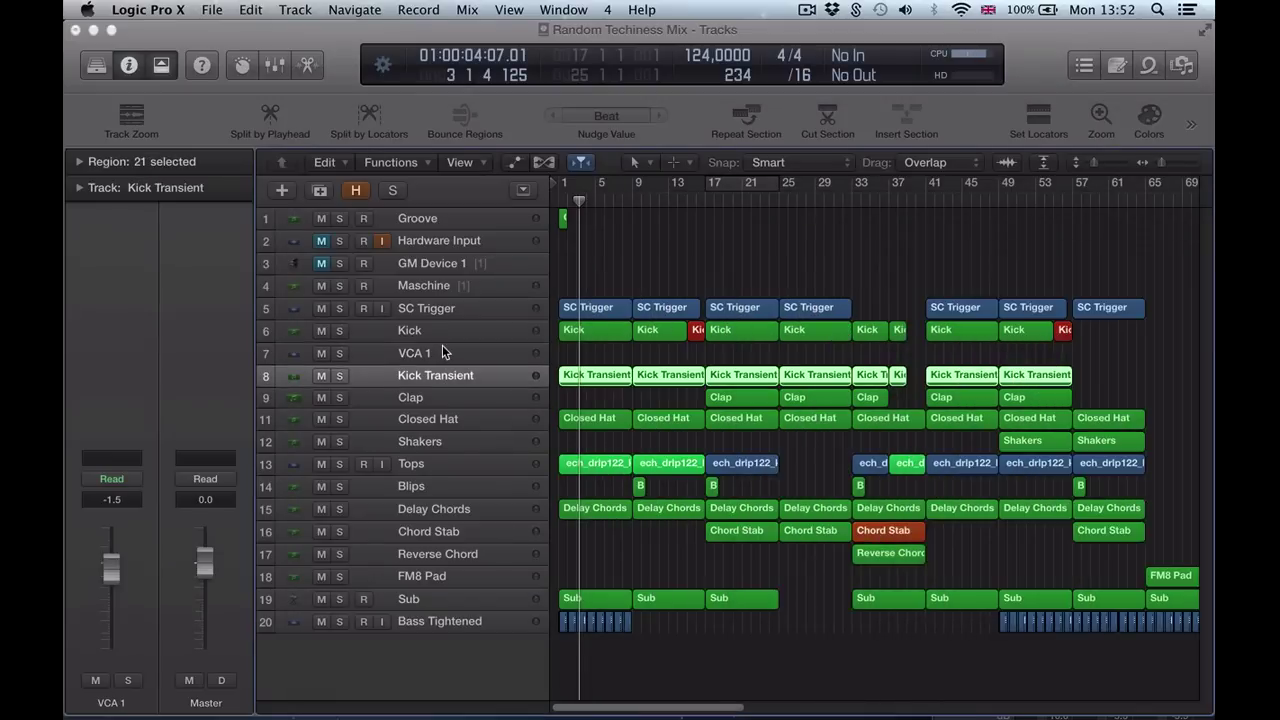
{"action": "left_click", "coordinate": [442, 348]}
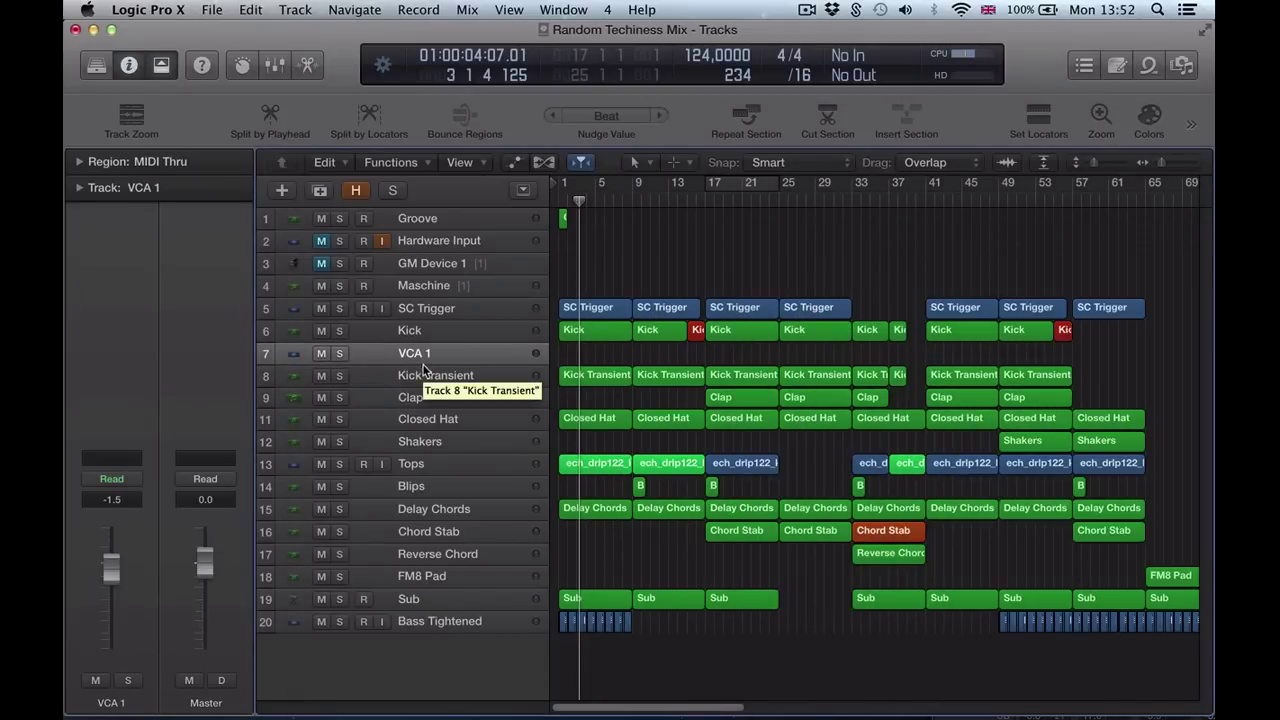
{"action": "left_click", "coordinate": [482, 375]}
{"action": "left_click", "coordinate": [481, 353]}
{"action": "key", "text": "super+BackSpace"}
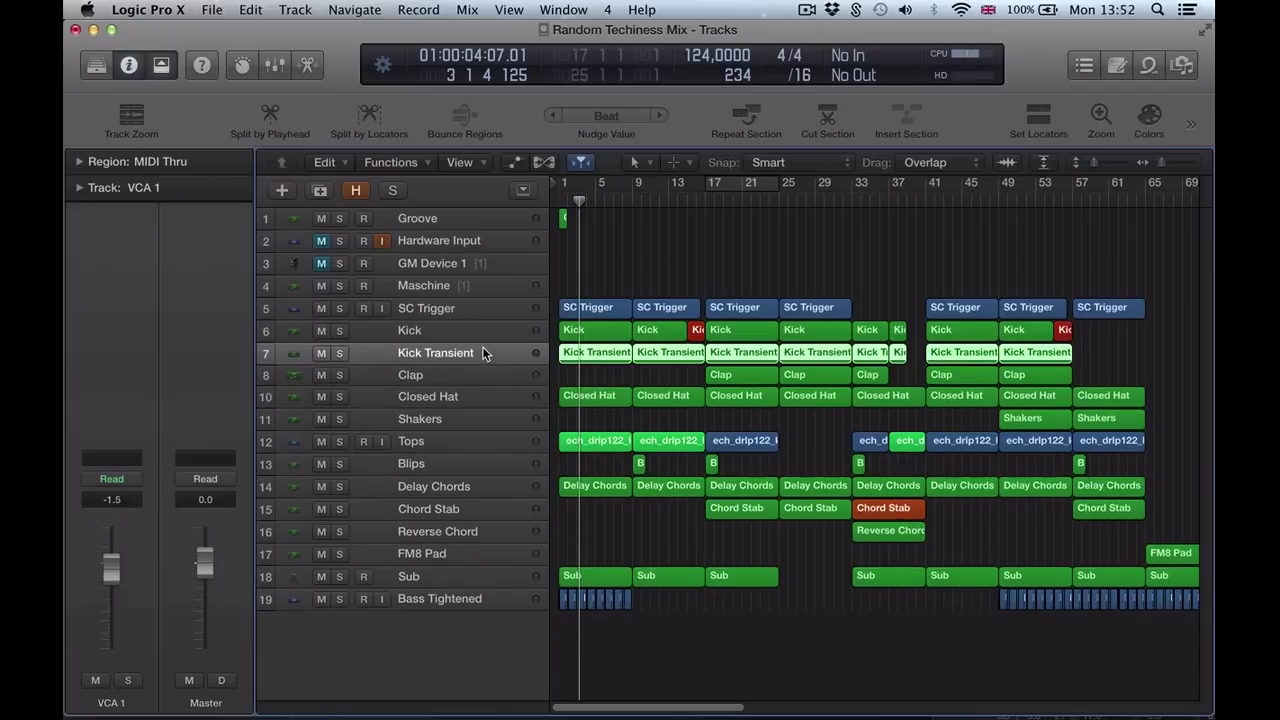
{"action": "key", "text": "super+1"}
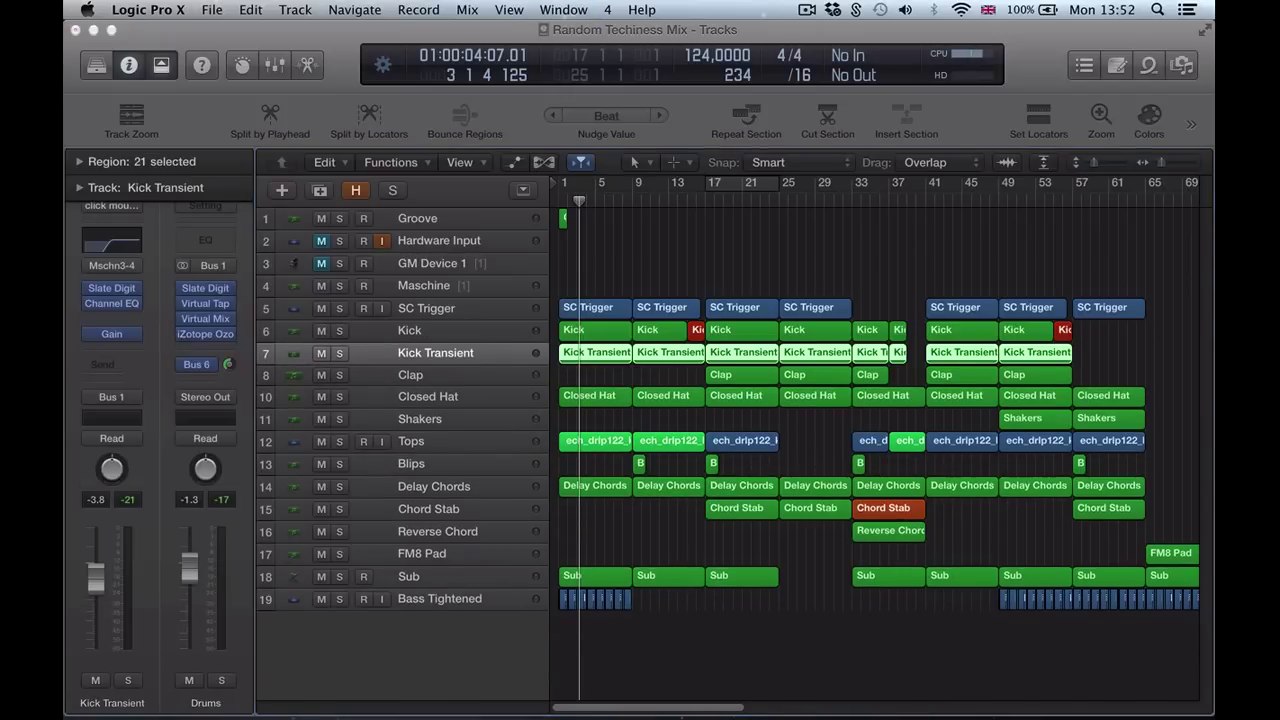
{"action": "key", "text": "super+2"}
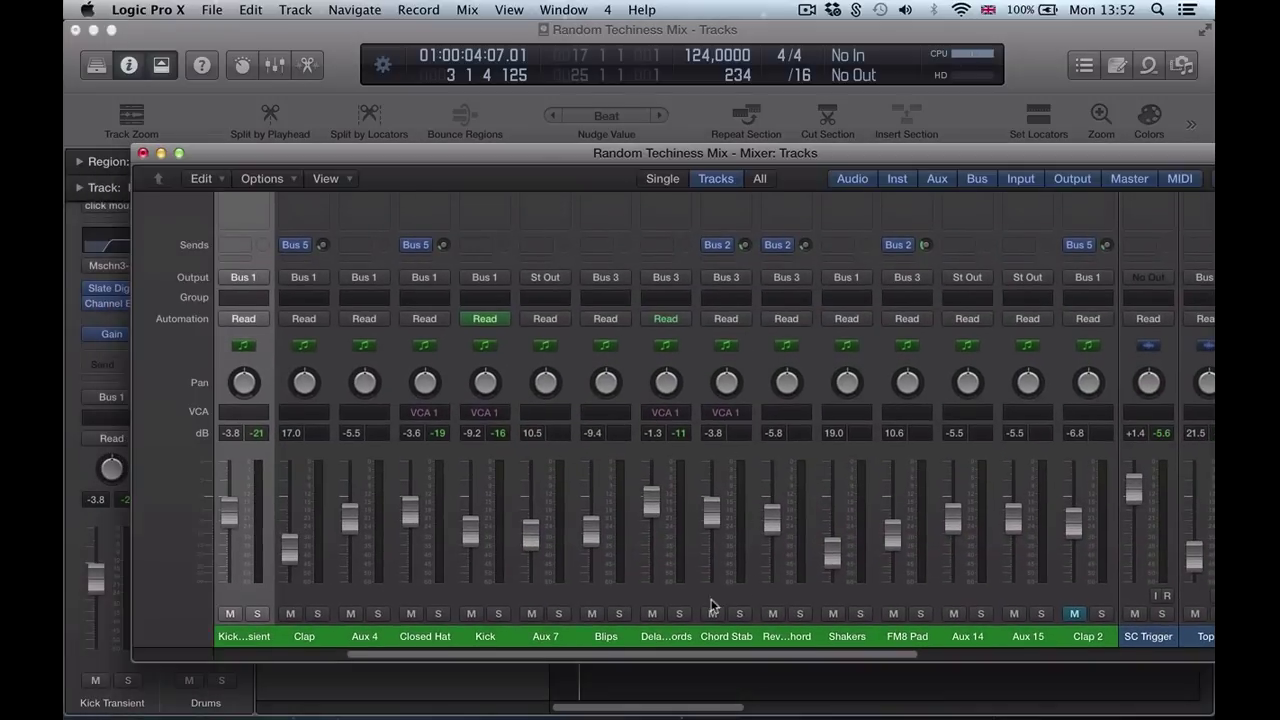
- Set the VCA 1 strip's automation mode to Latch
{"action": "left_click_drag", "start_coordinate": [714, 654], "coordinate": [1162, 590]}
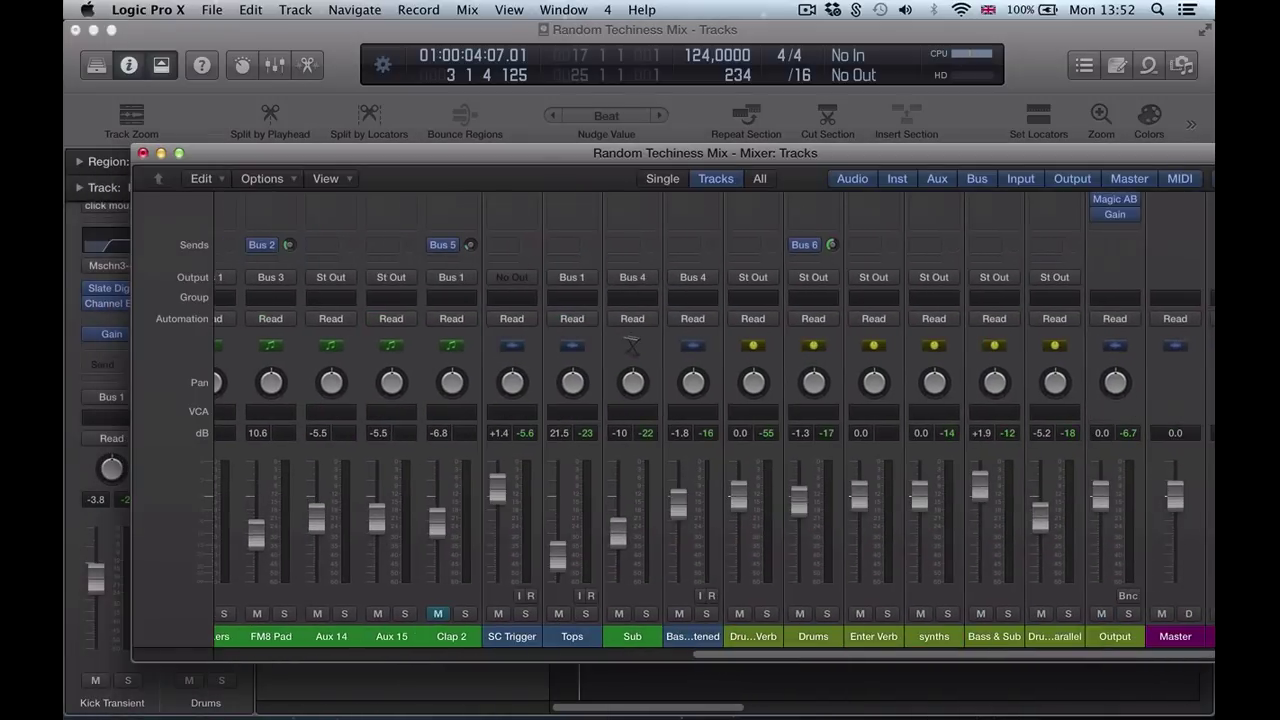
{"action": "left_click", "coordinate": [180, 155]}
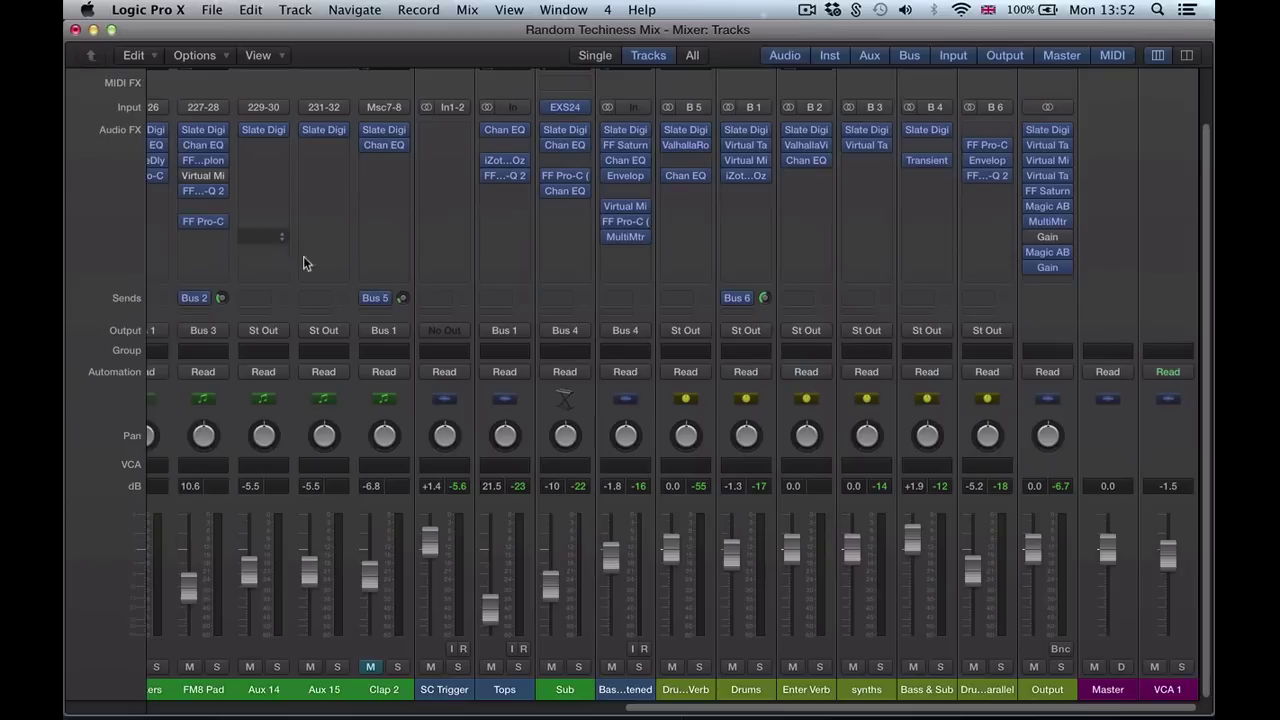
{"action": "left_click", "coordinate": [1170, 689]}
{"action": "left_click", "coordinate": [1176, 372]}
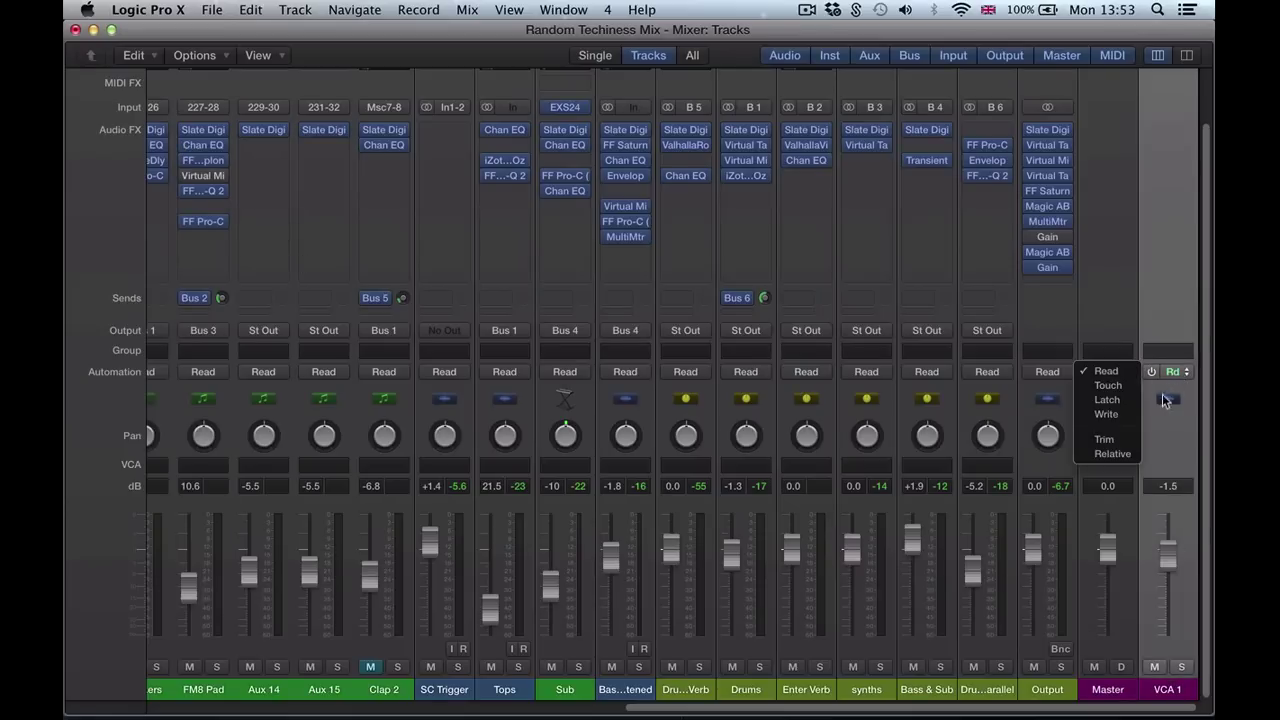
{"action": "left_click", "coordinate": [1108, 400]}
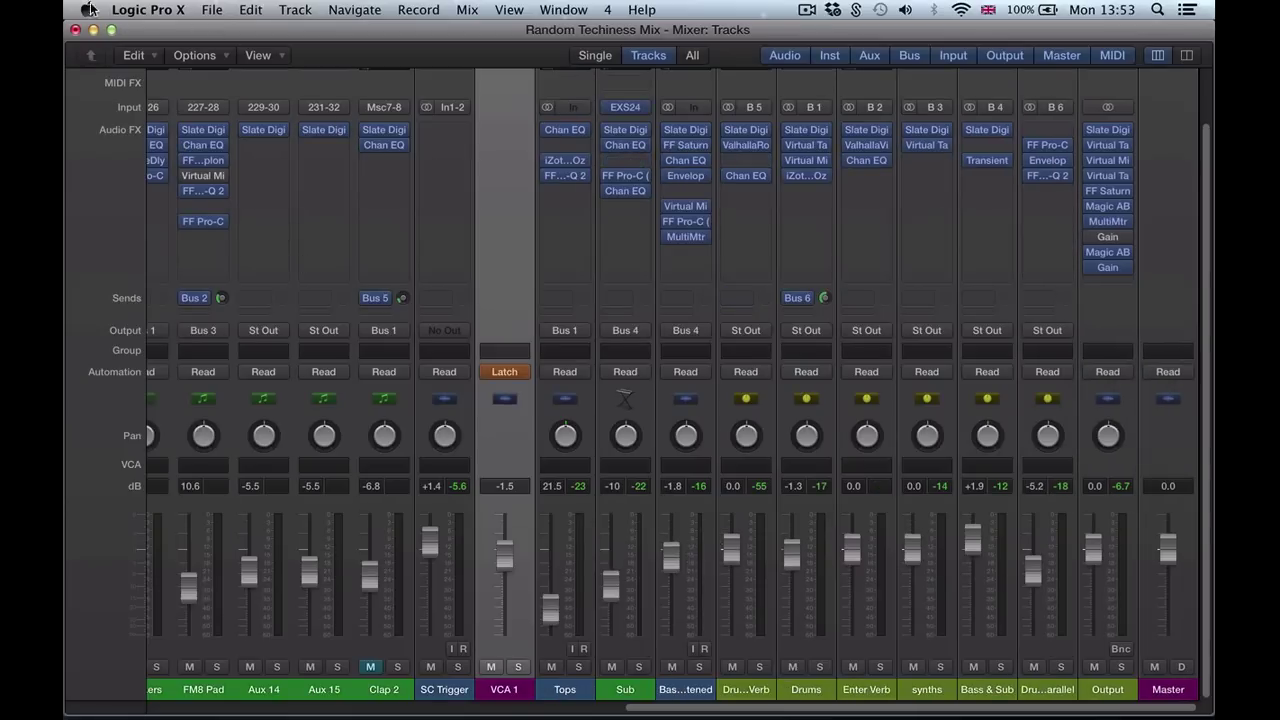
- Close the Mixer and select the VCA 1 track, now track 8 below Kick Transient
{"action": "left_click", "coordinate": [75, 30]}
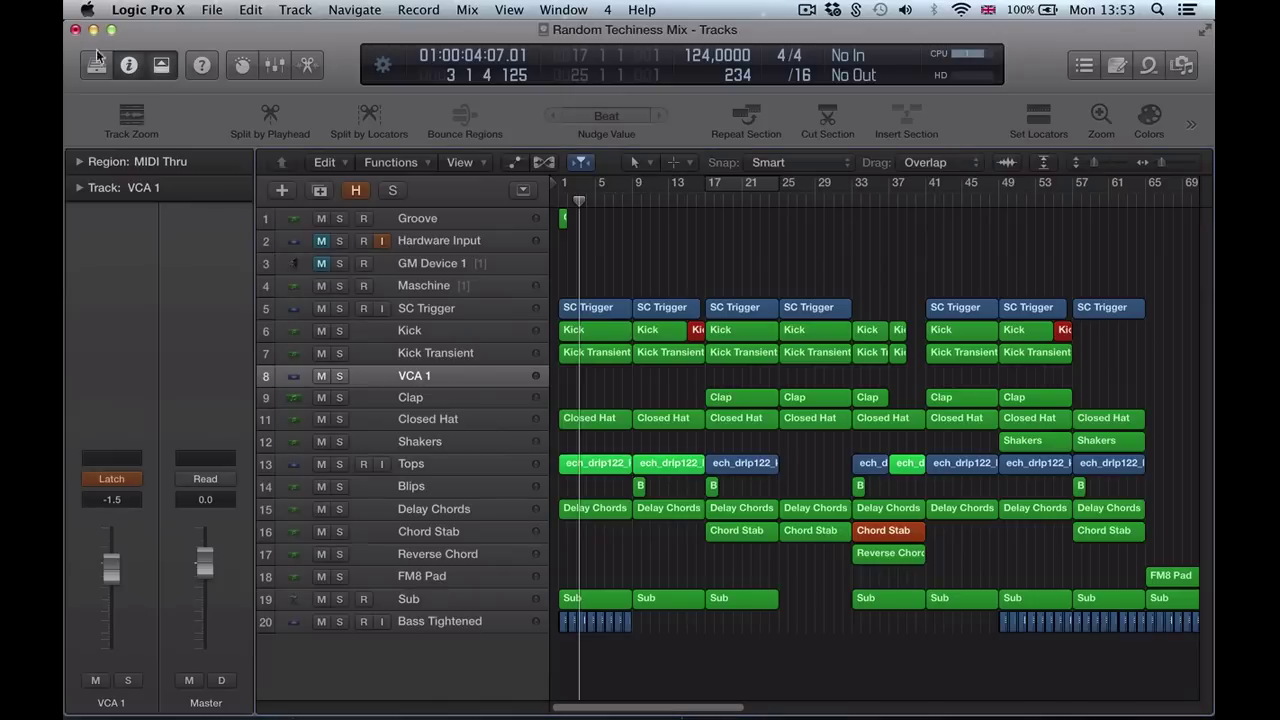
{"action": "left_click", "coordinate": [483, 392]}
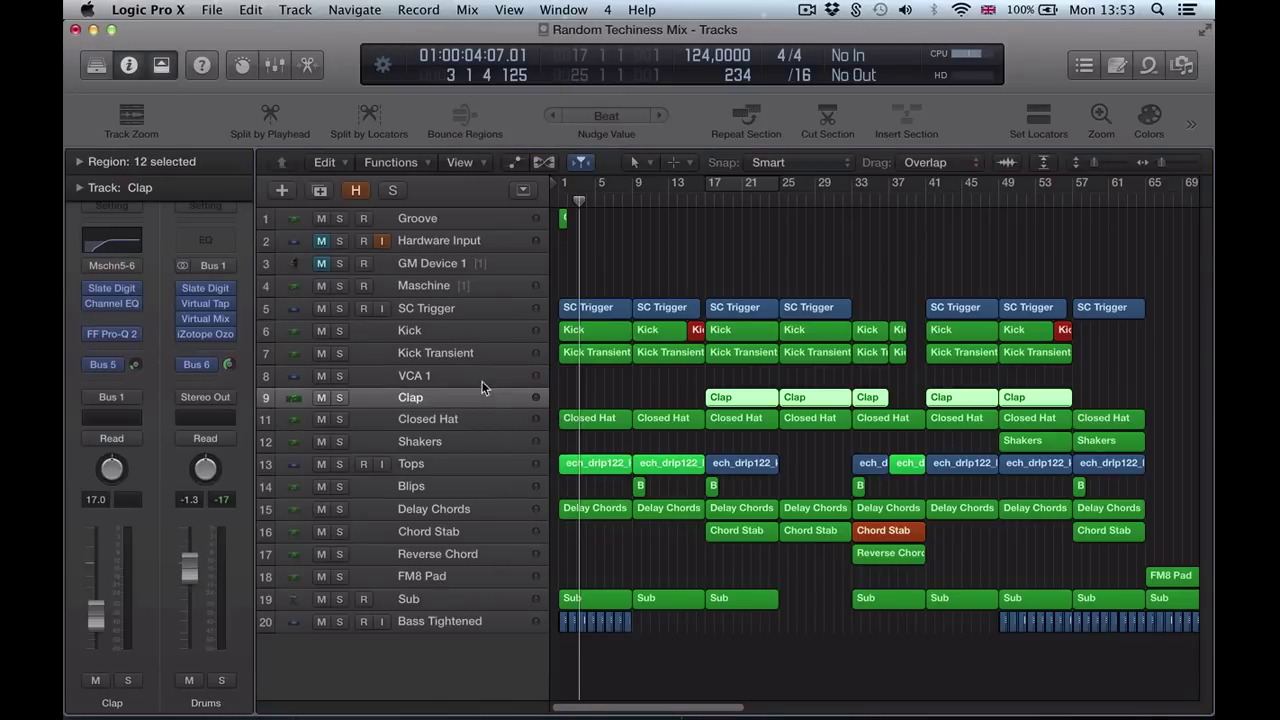
{"action": "left_click", "coordinate": [480, 378]}
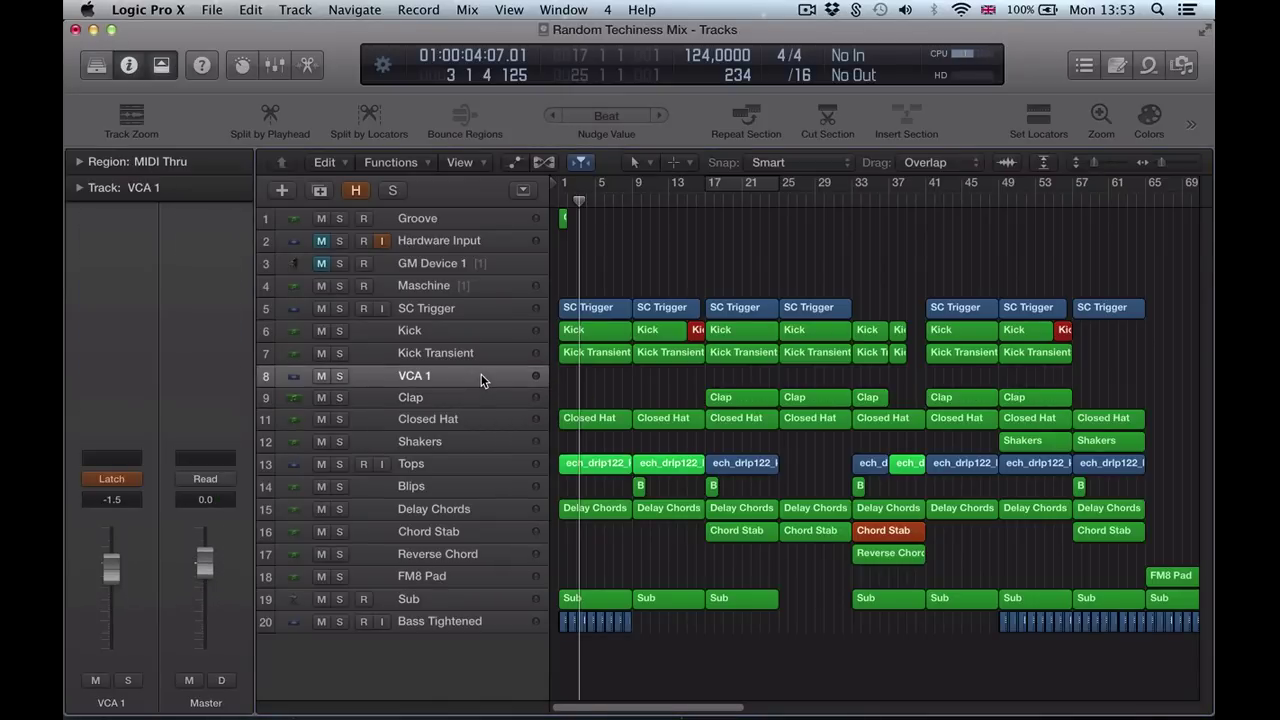